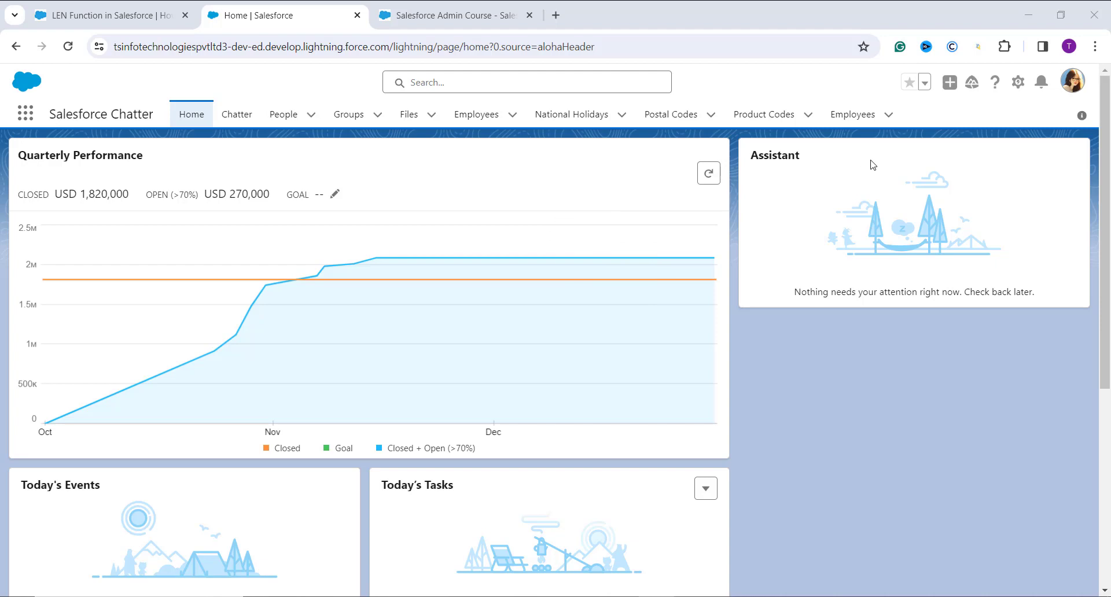
Step: Go to Setup, search the Object Manager for "contact" and open the Contact object
click(1019, 87)
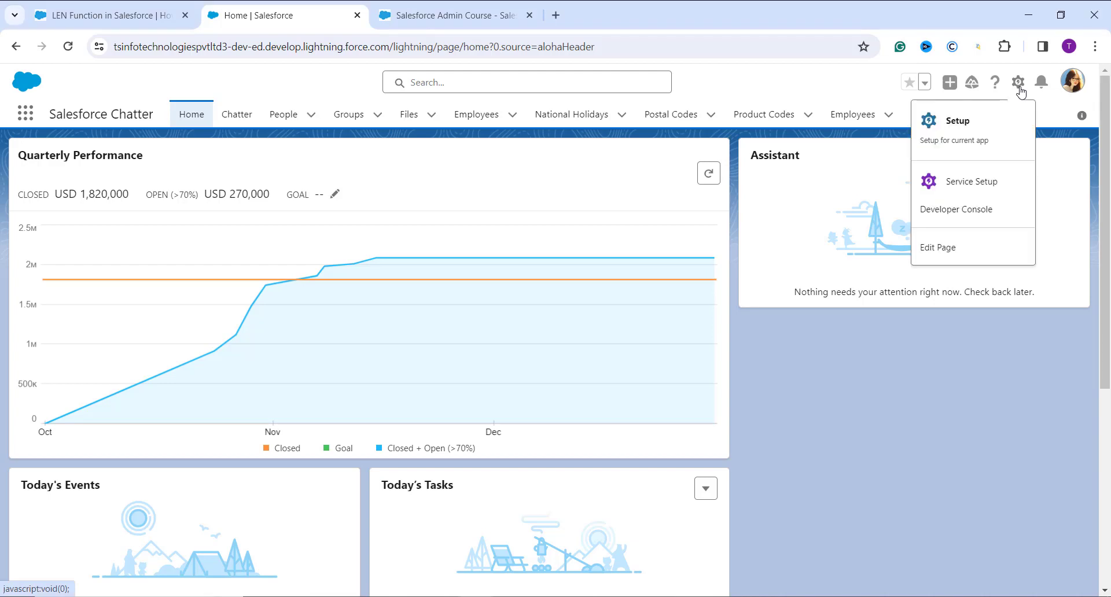
click(957, 148)
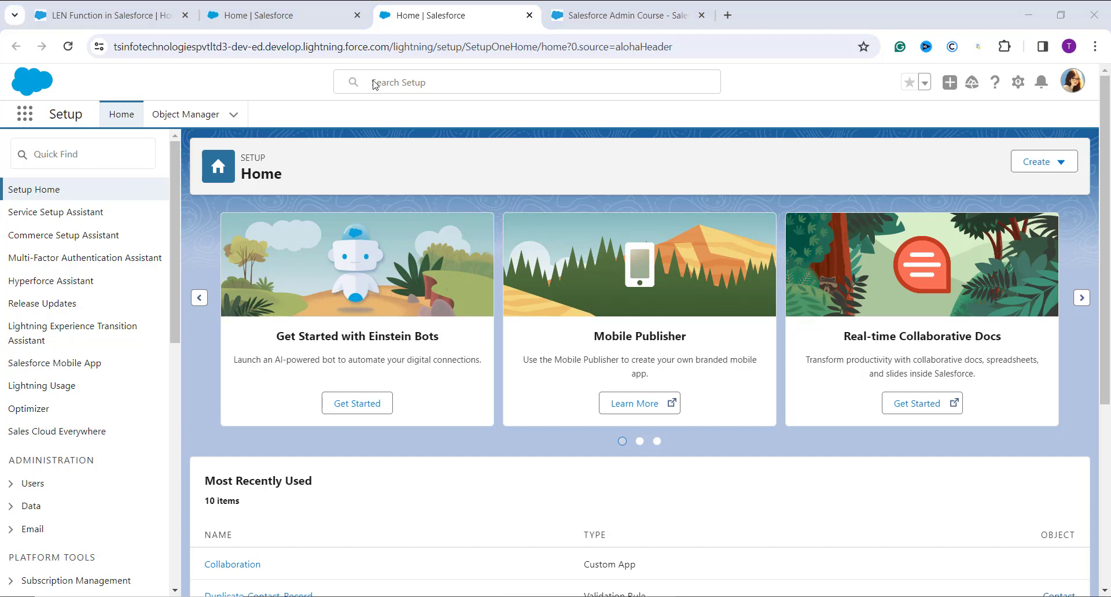
click(205, 119)
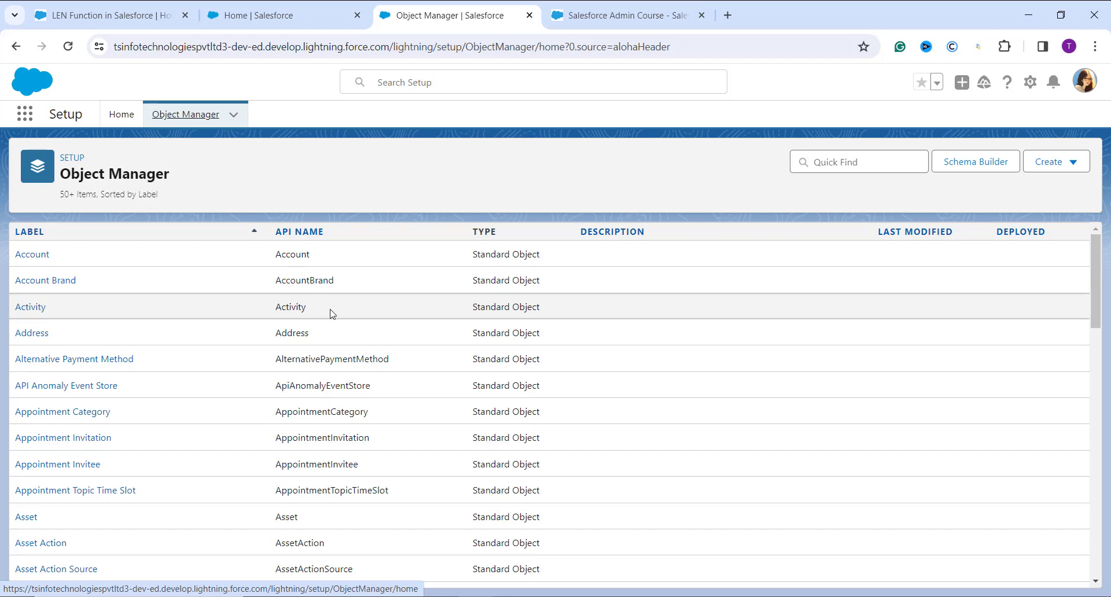
click(837, 159)
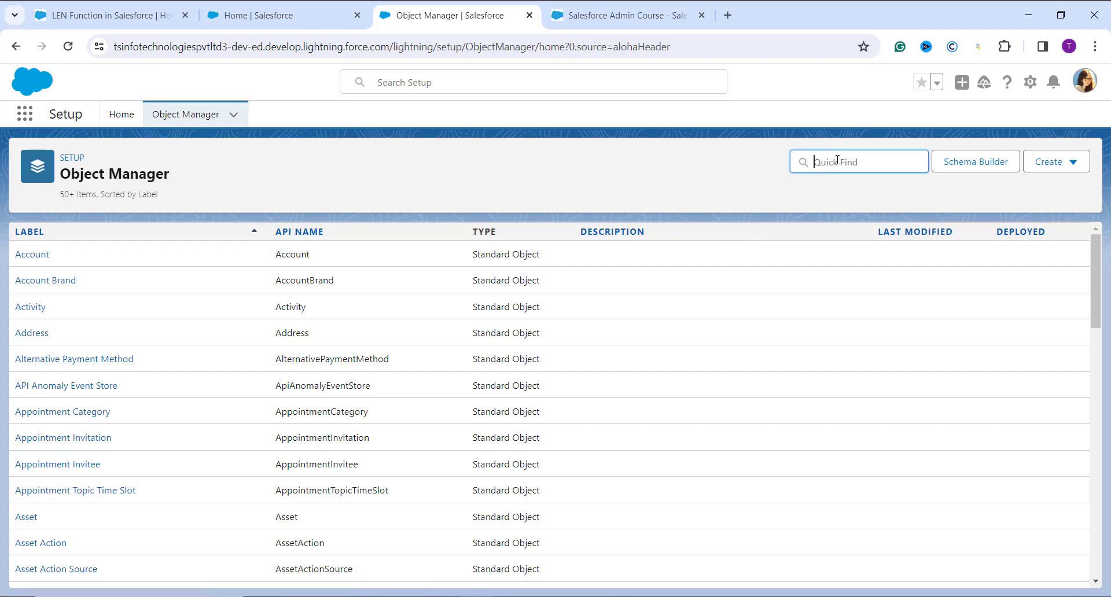
text(co)
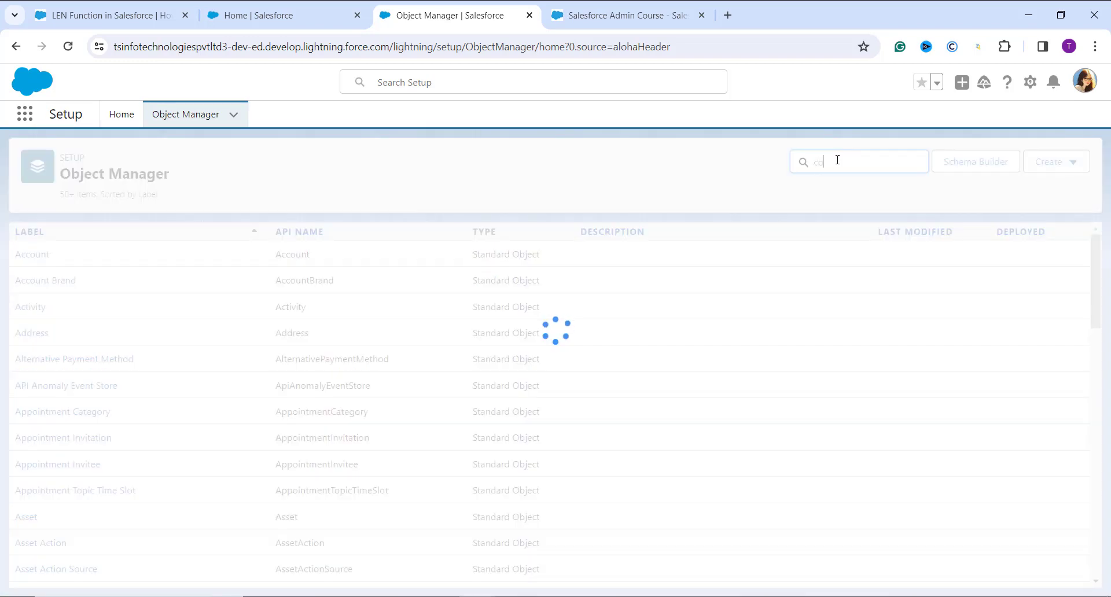
text(ntact)
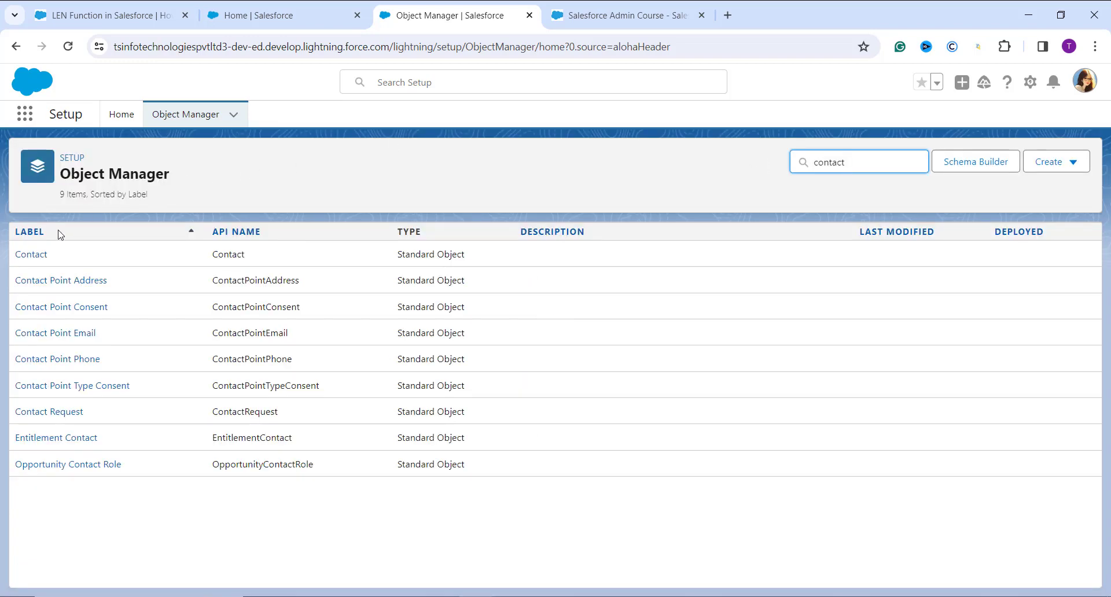
click(30, 255)
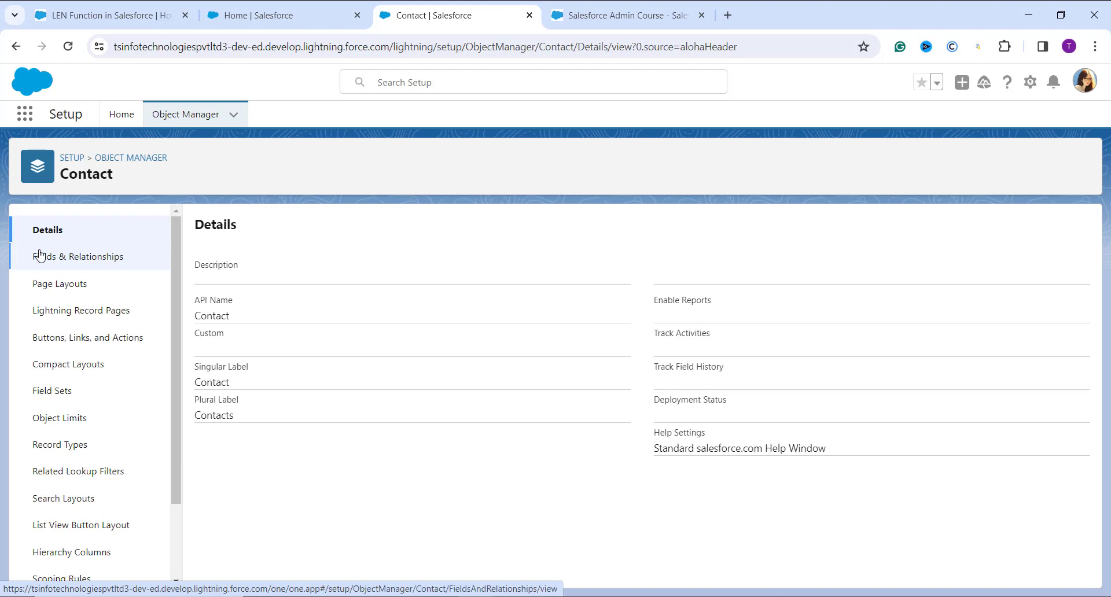
Step: Create a new validation rule on the Contact object and name it Contact_Validation_Rule
scroll(39, 255, down, 2)
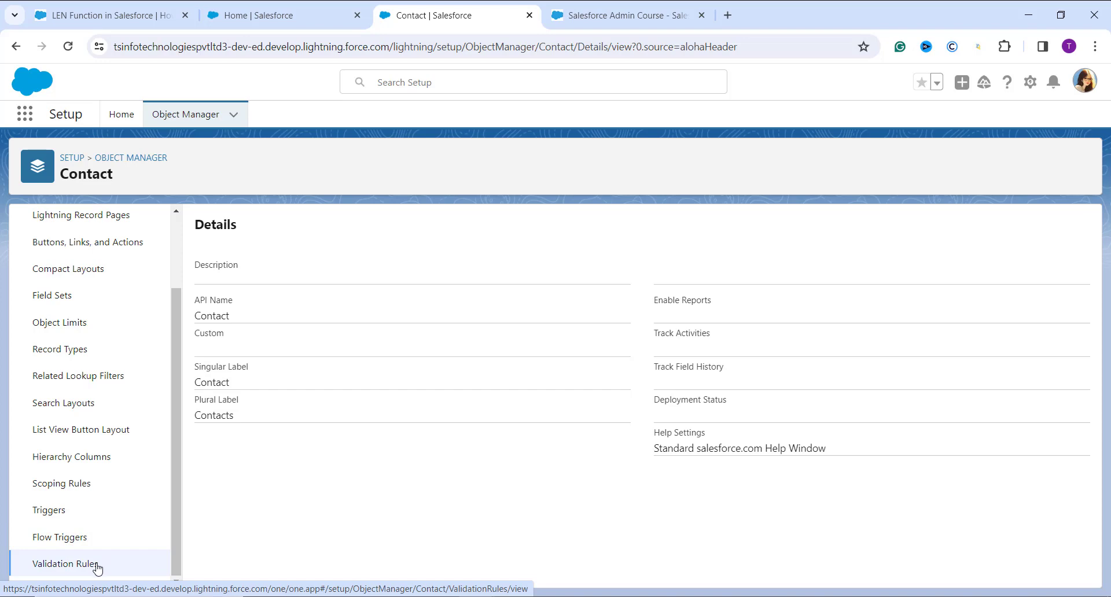
click(65, 563)
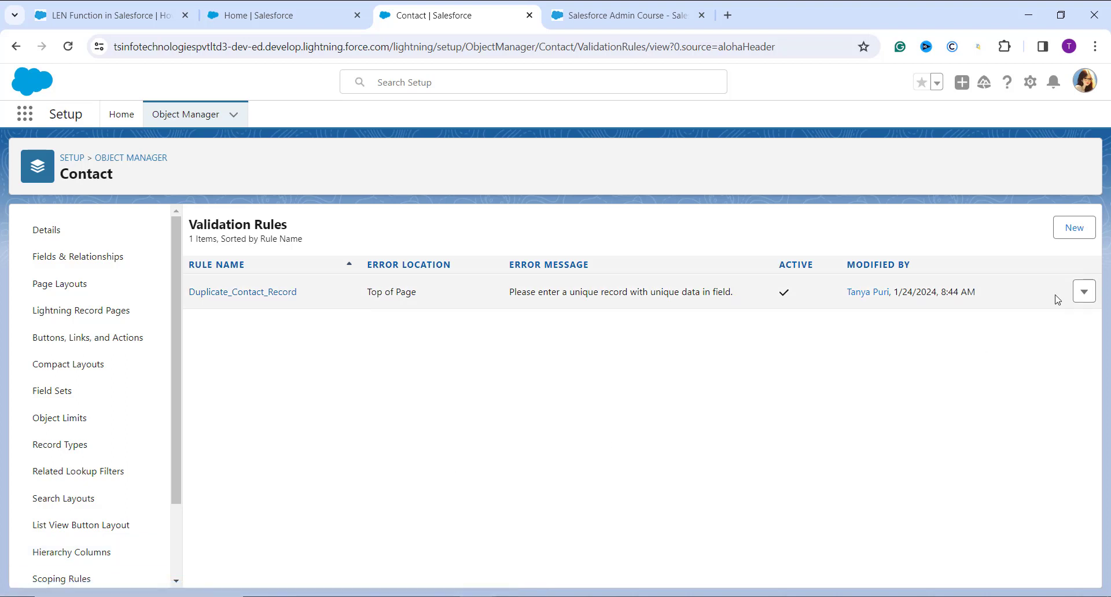
click(1075, 228)
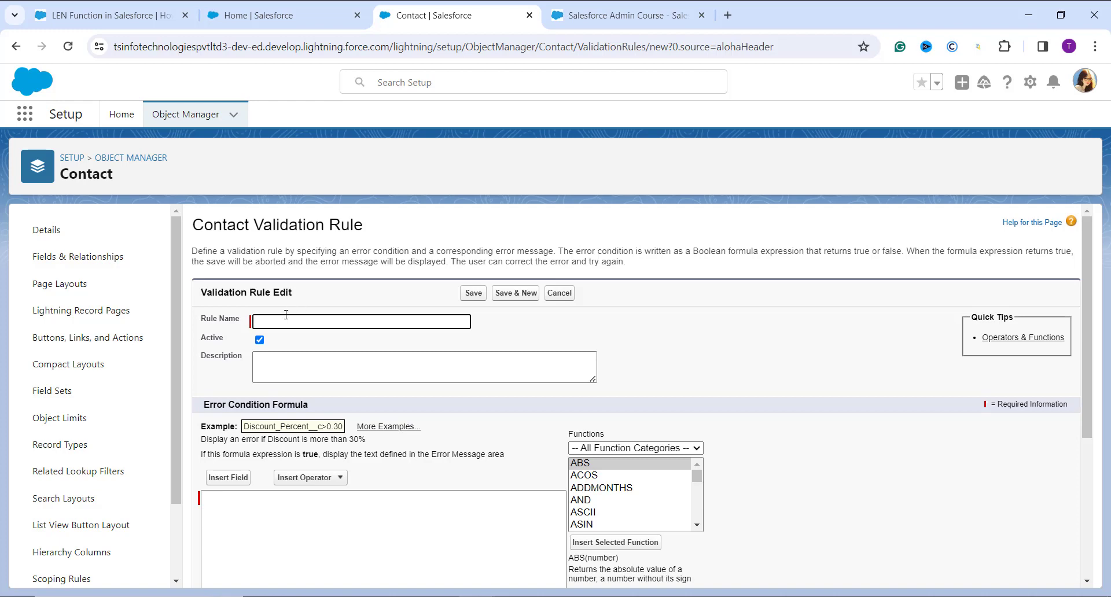
text(Contact Validation Rule)
click(315, 370)
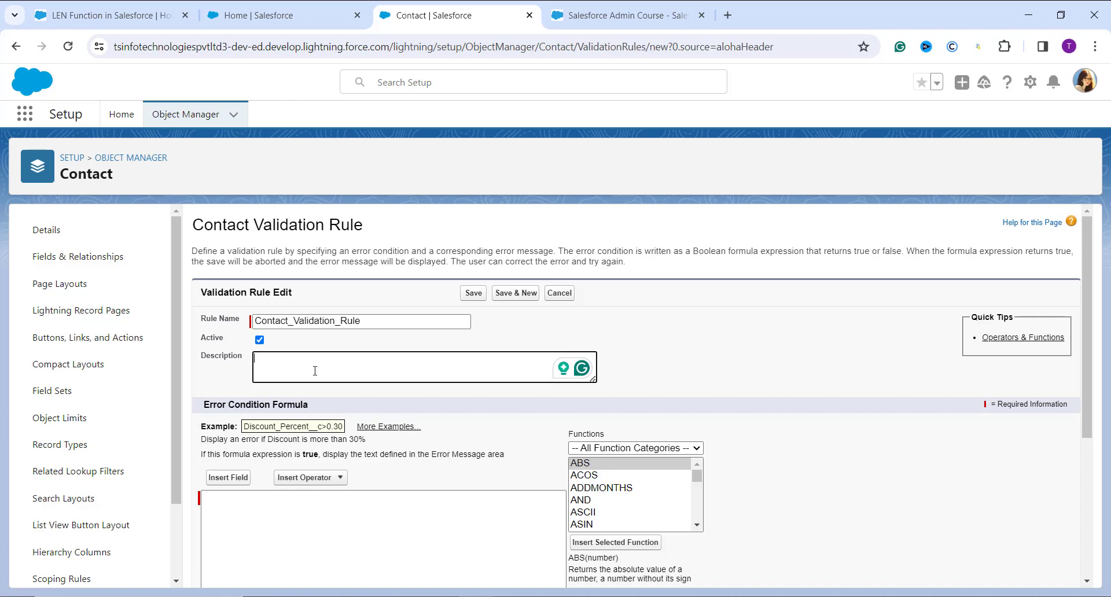
Step: Insert the LEN function from the Text category into the error condition formula and clear its placeholder argument
scroll(314, 370, down, 2)
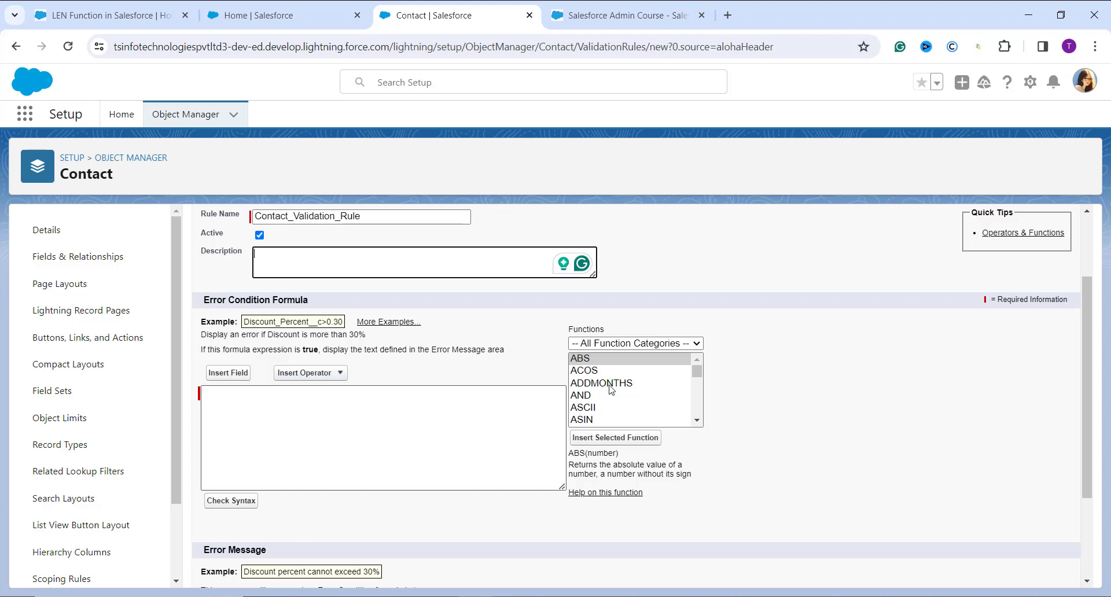
click(620, 343)
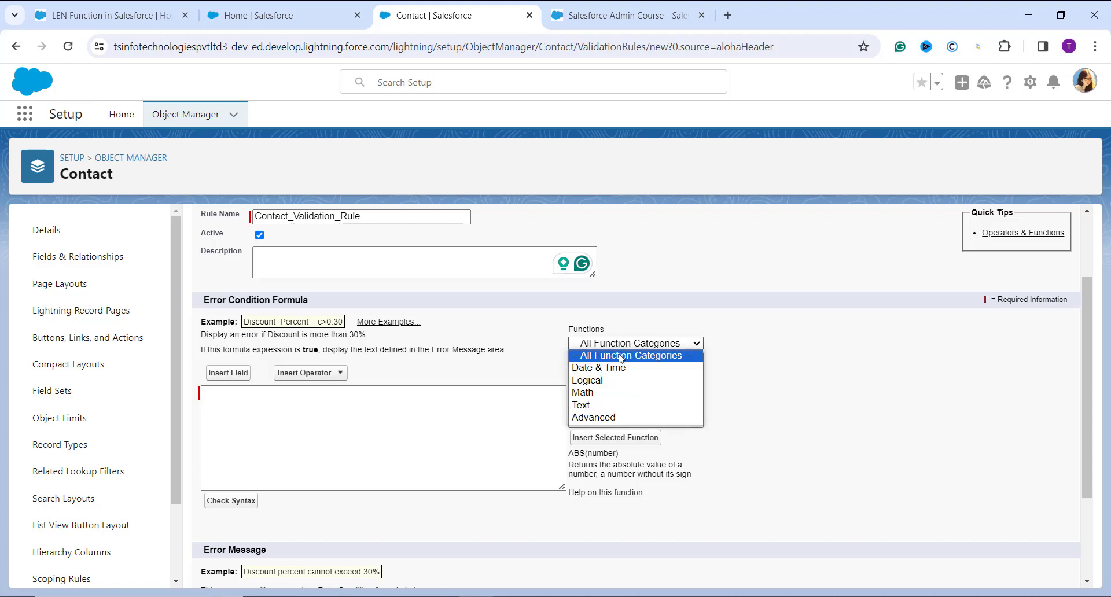
click(620, 406)
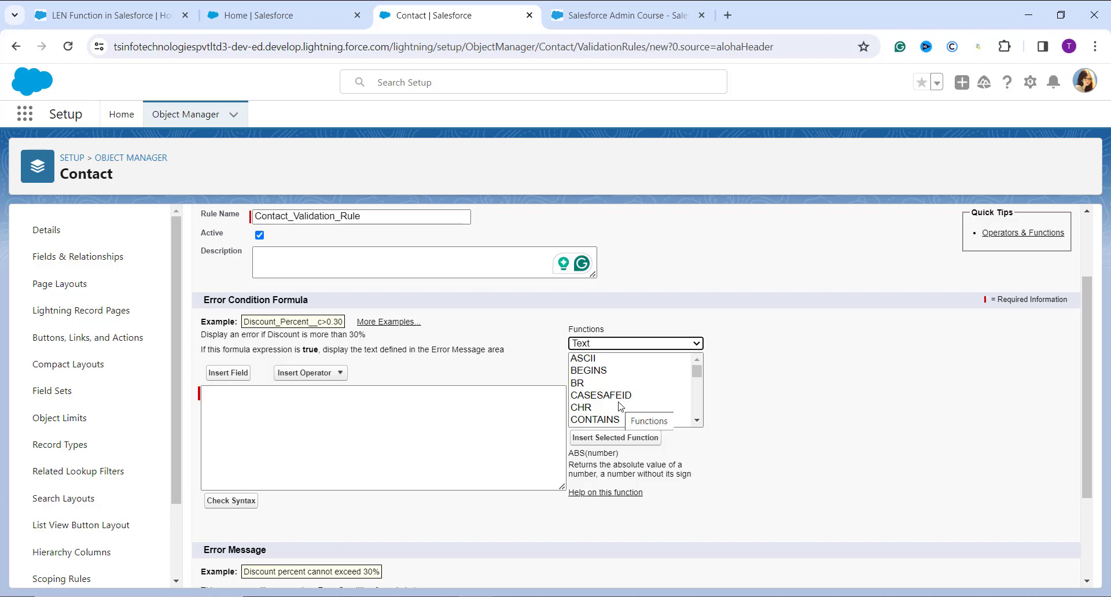
scroll(620, 399, down, 4)
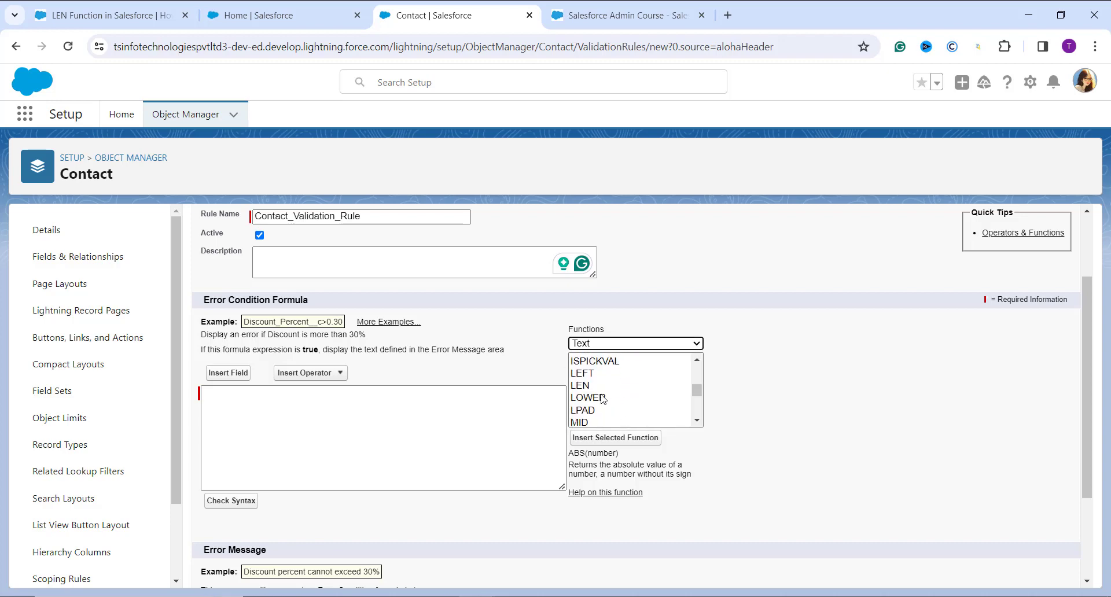
click(592, 389)
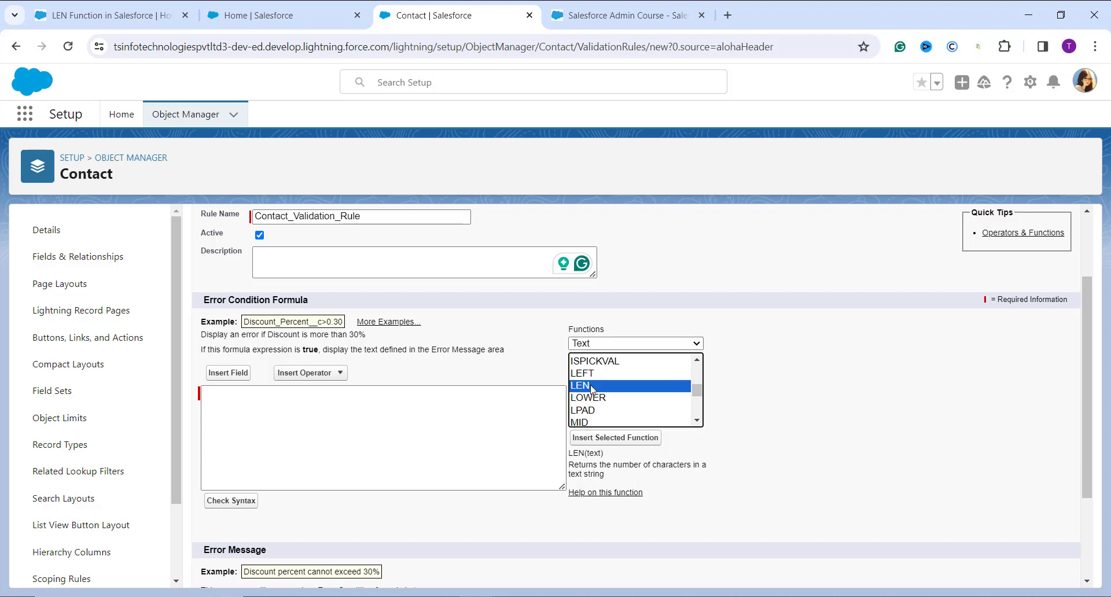
click(602, 440)
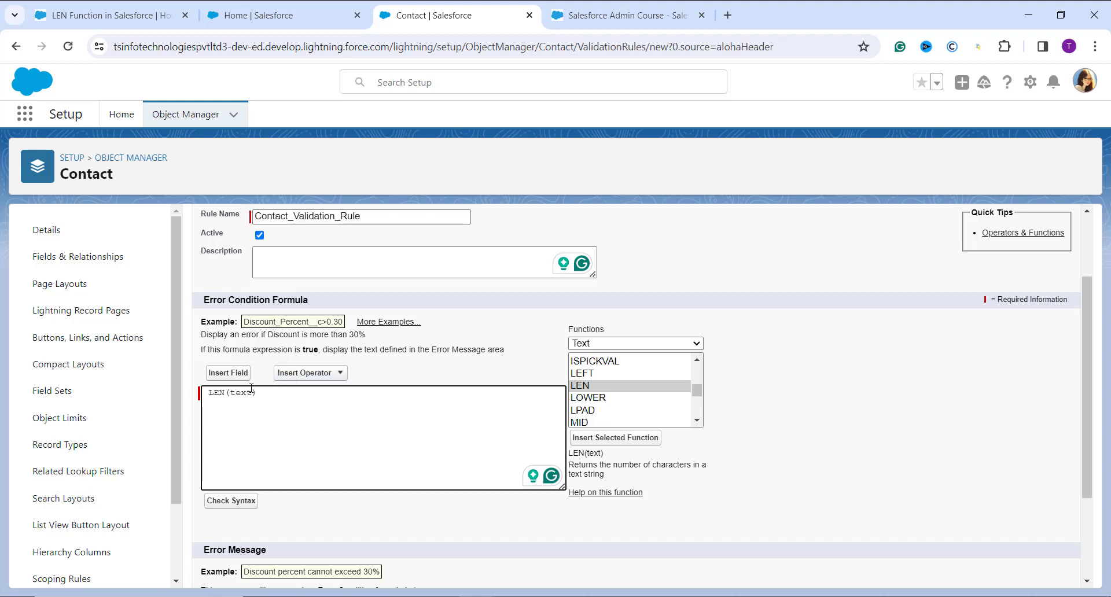
key(BackSpace)
key(BackSpace)
key(BackSpace)
key(BackSpace)
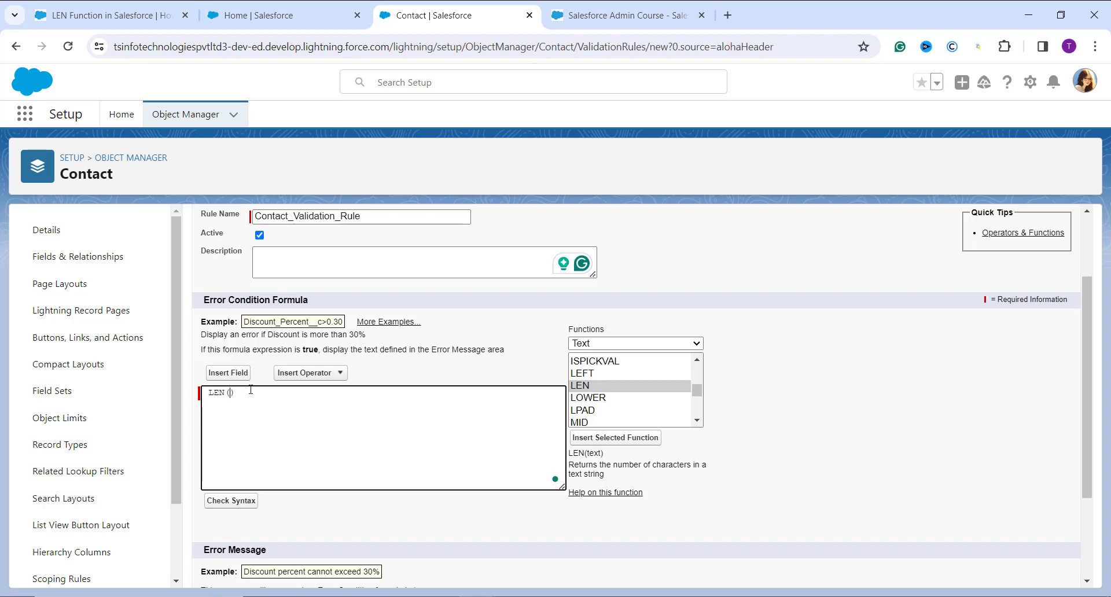
Step: Insert the Contact's Mobile field (MobilePhone) as the argument of the LEN function
click(228, 372)
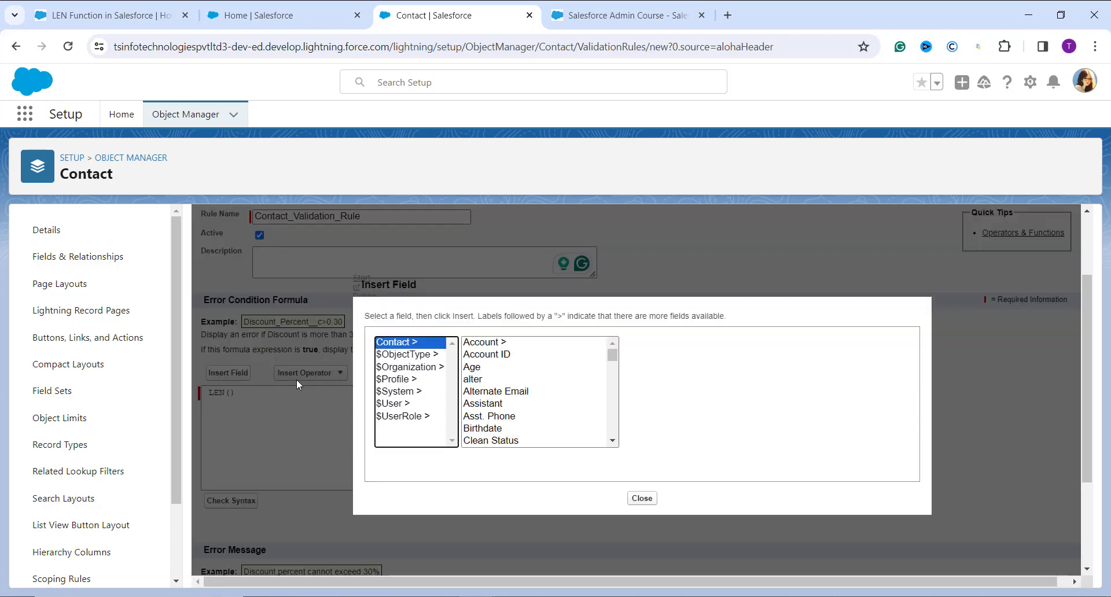
scroll(515, 434, down, 6)
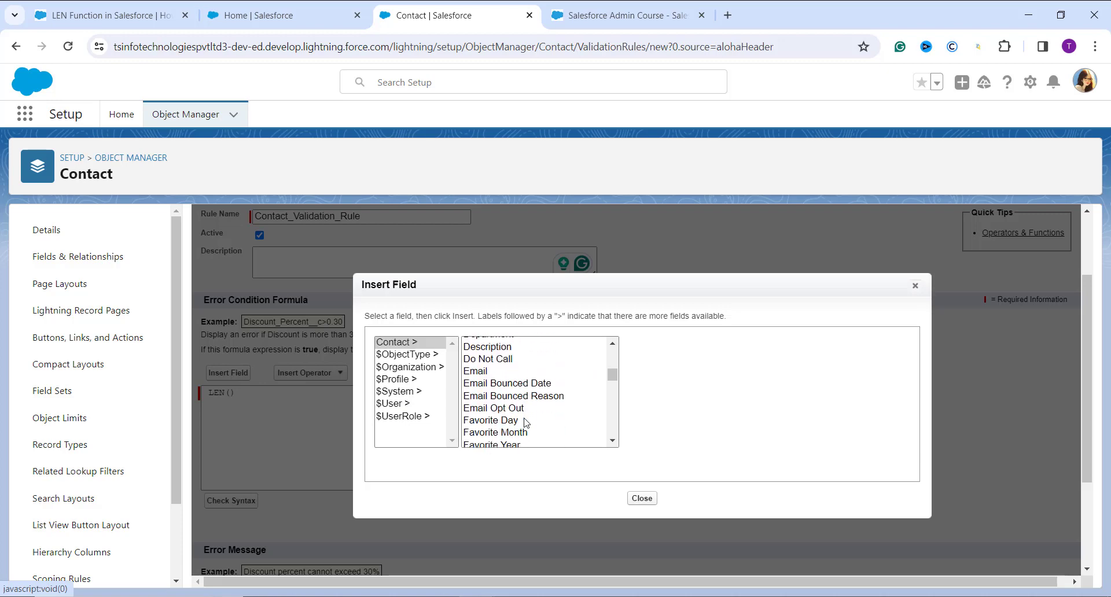
scroll(525, 422, down, 6)
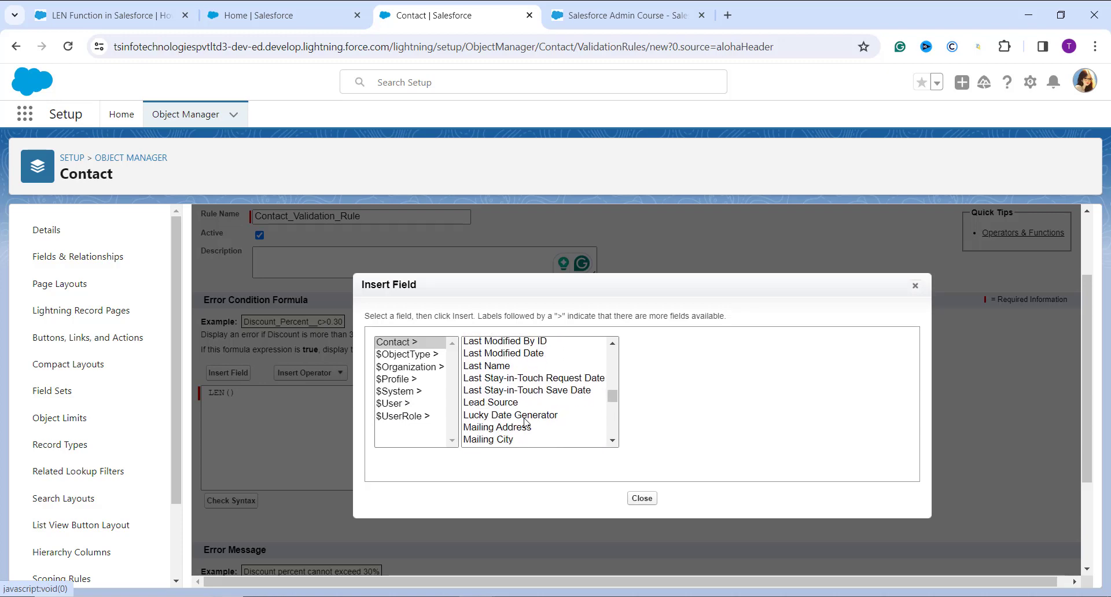
scroll(526, 423, down, 5)
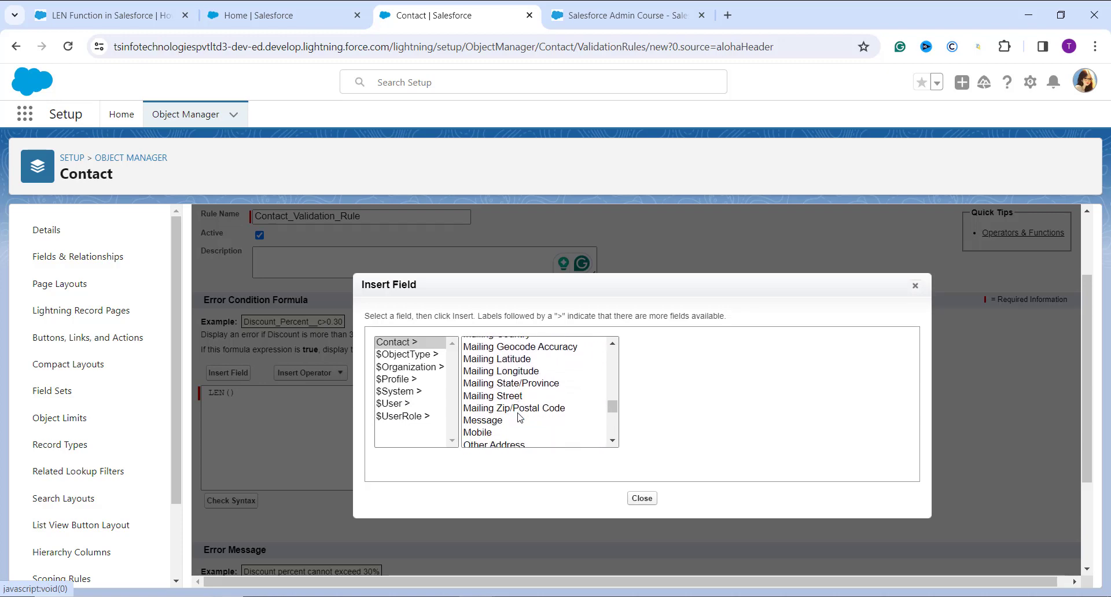
scroll(515, 416, down, 1)
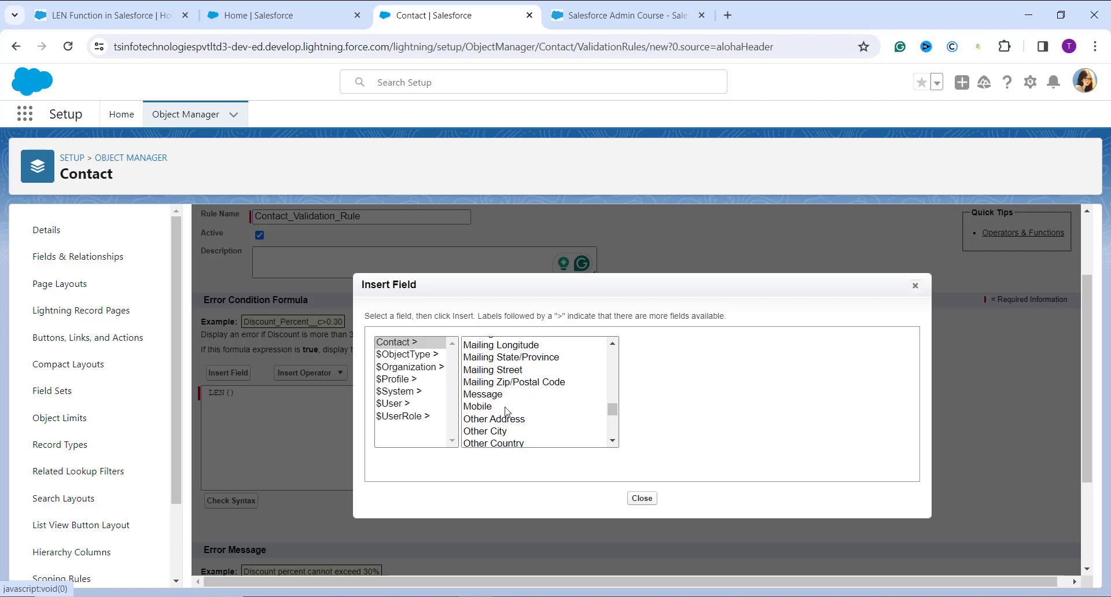
scroll(505, 411, down, 3)
scroll(506, 411, up, 2)
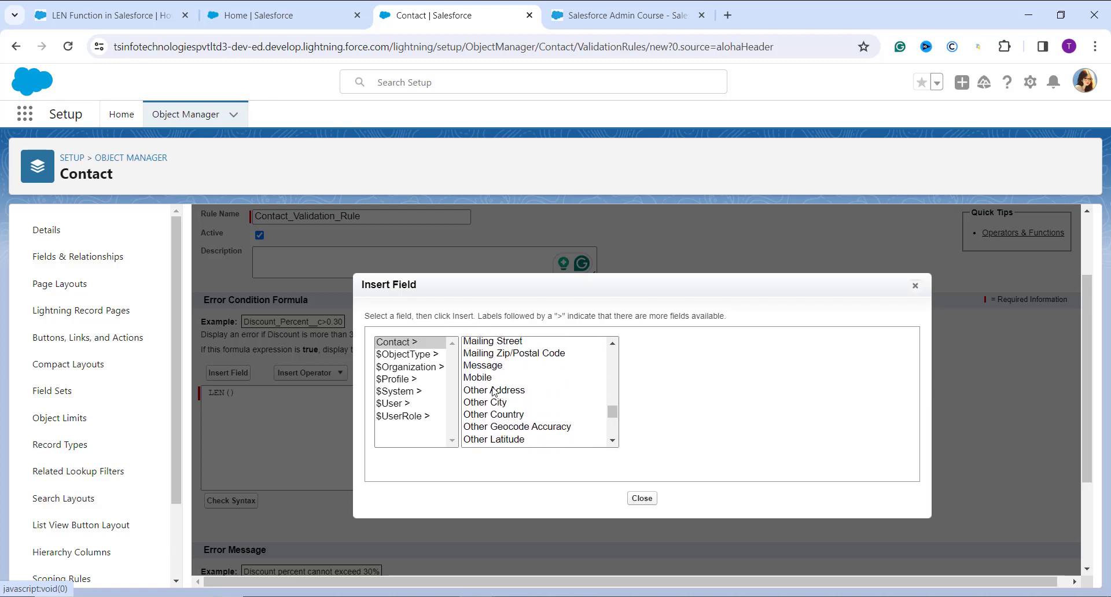
click(481, 379)
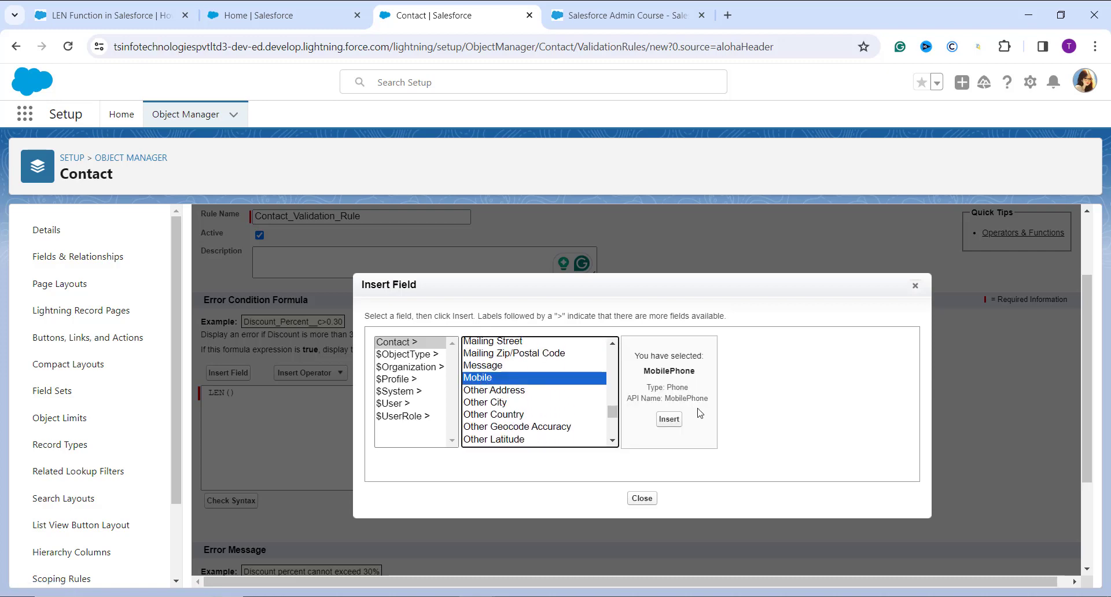
click(669, 419)
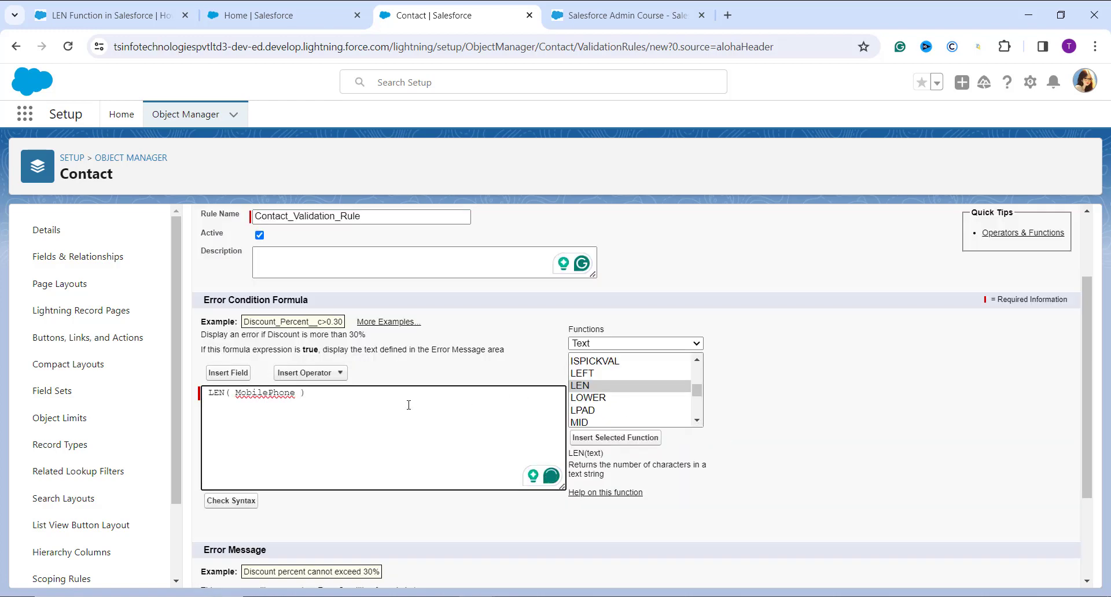
Step: Complete the formula with the comparison <> 10 and check its syntax
text(<> 10)
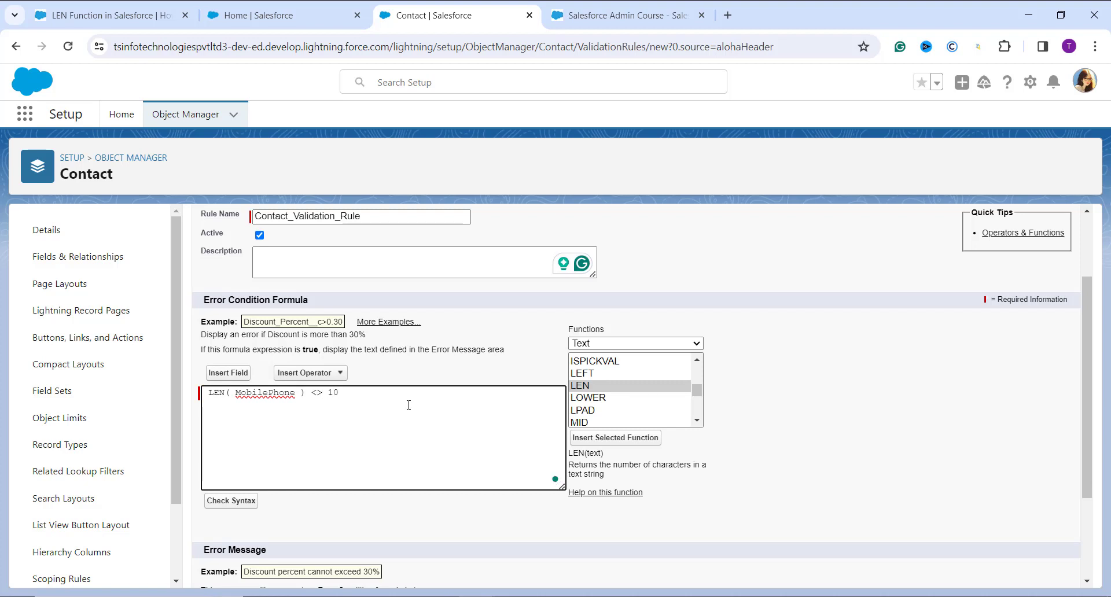
scroll(404, 407, down, 1)
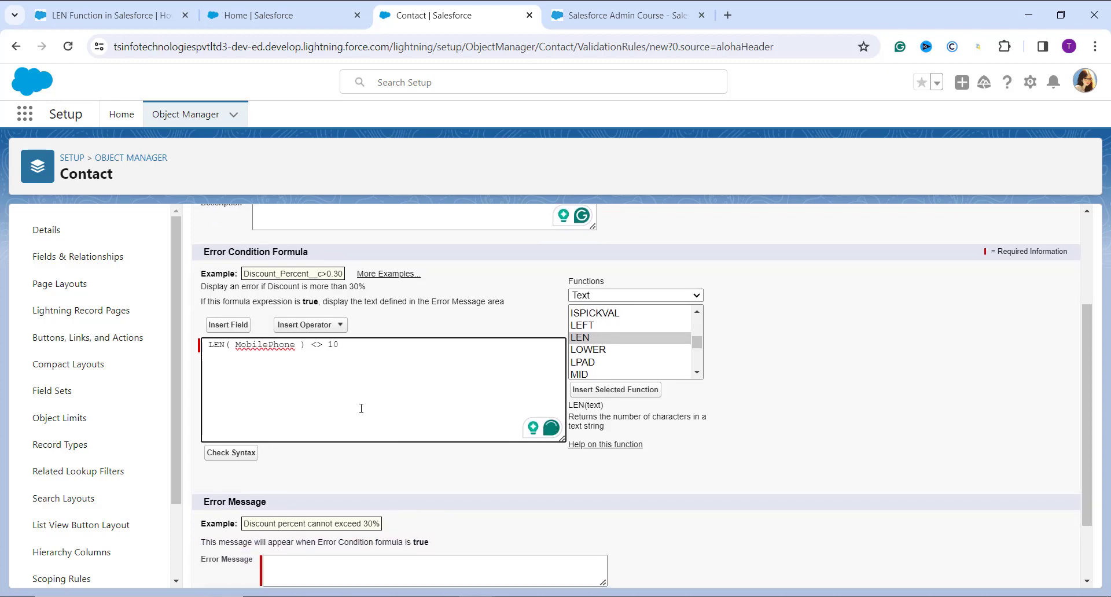
click(234, 454)
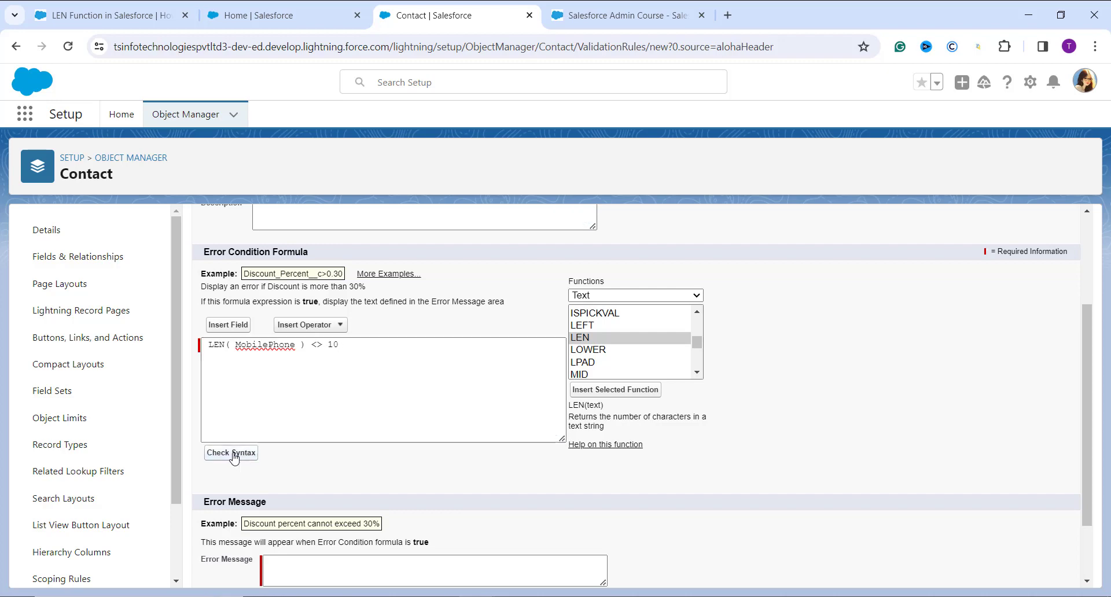
Step: Set the error message to "Invalid Mobile Number. It must be 10 digit." and save the validation rule
scroll(339, 416, down, 5)
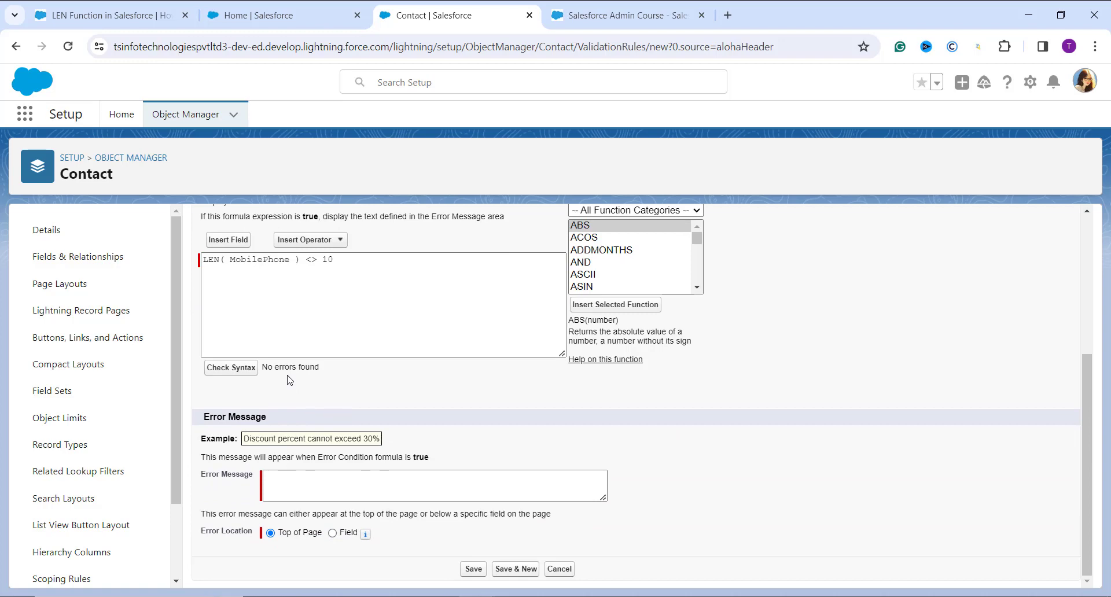
click(438, 337)
scroll(524, 272, up, 1)
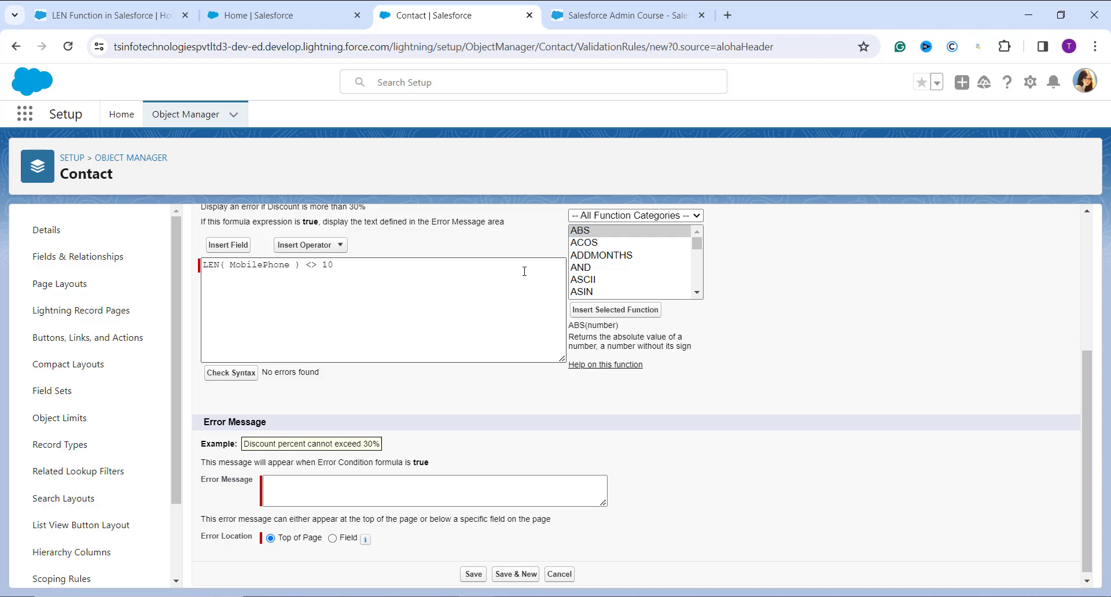
scroll(525, 271, down, 1)
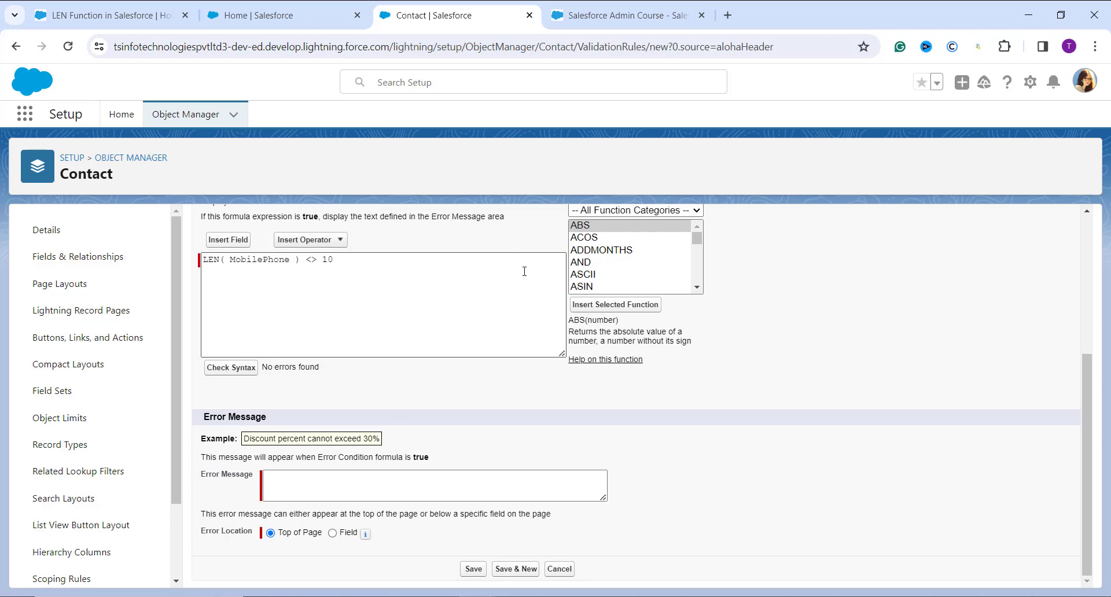
click(339, 482)
click(339, 481)
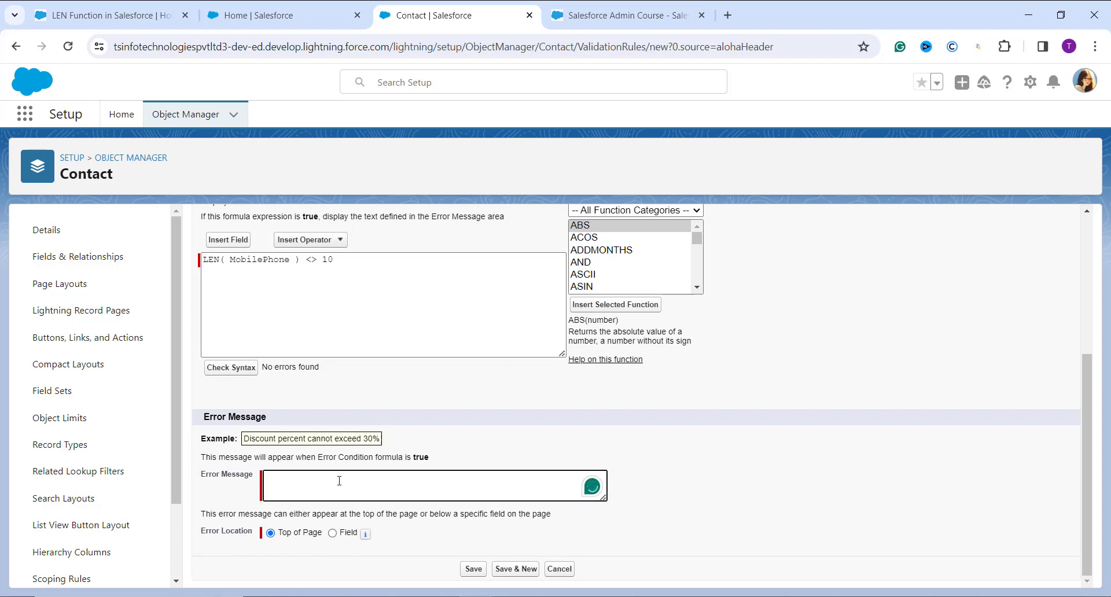
text(Invalid Mobile)
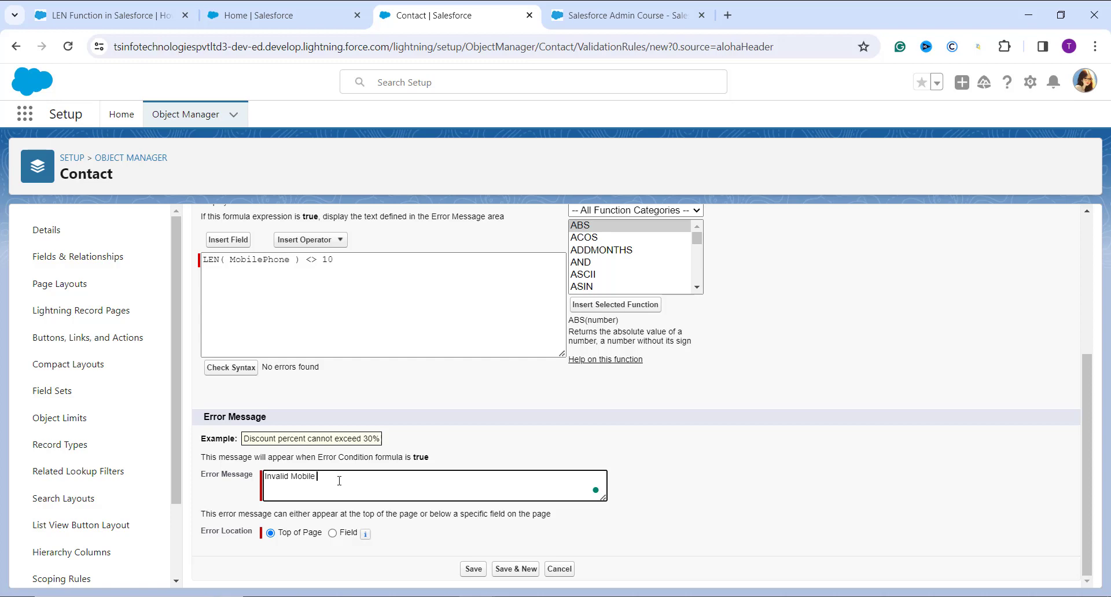
text( Number. It must be )
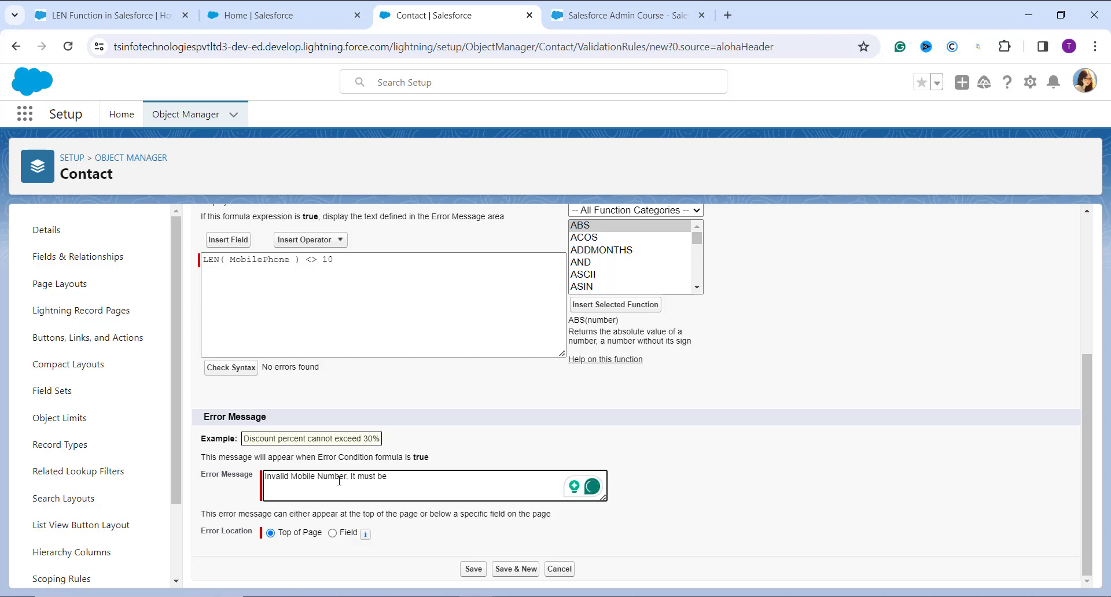
text(10 digit.)
mouse_move(365, 536)
click(469, 571)
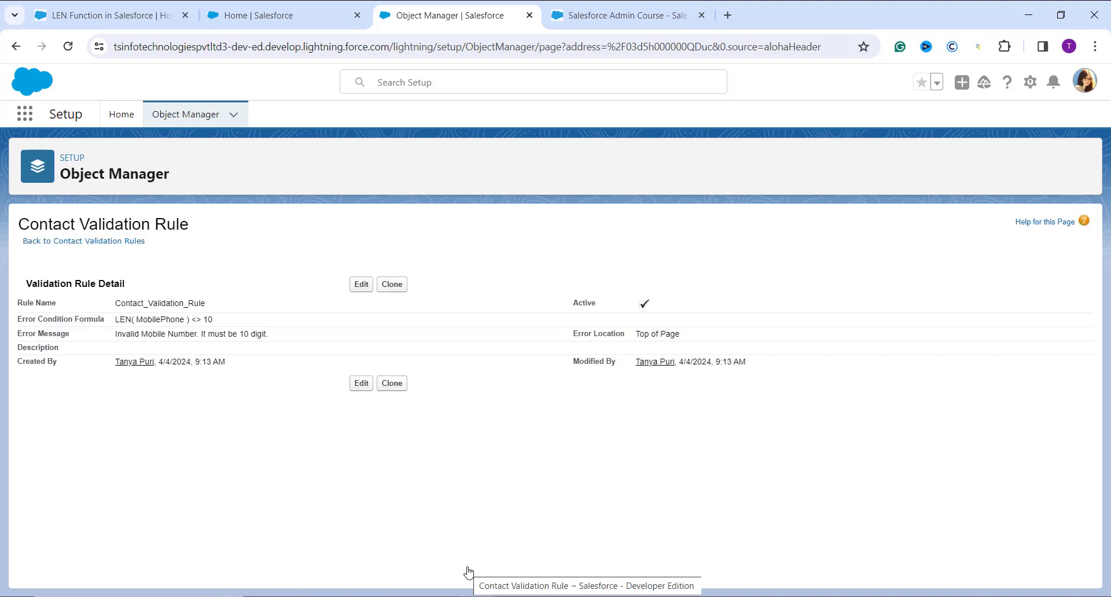
Step: Find the Contacts item through the App Launcher using "conta" and open its list view
click(33, 121)
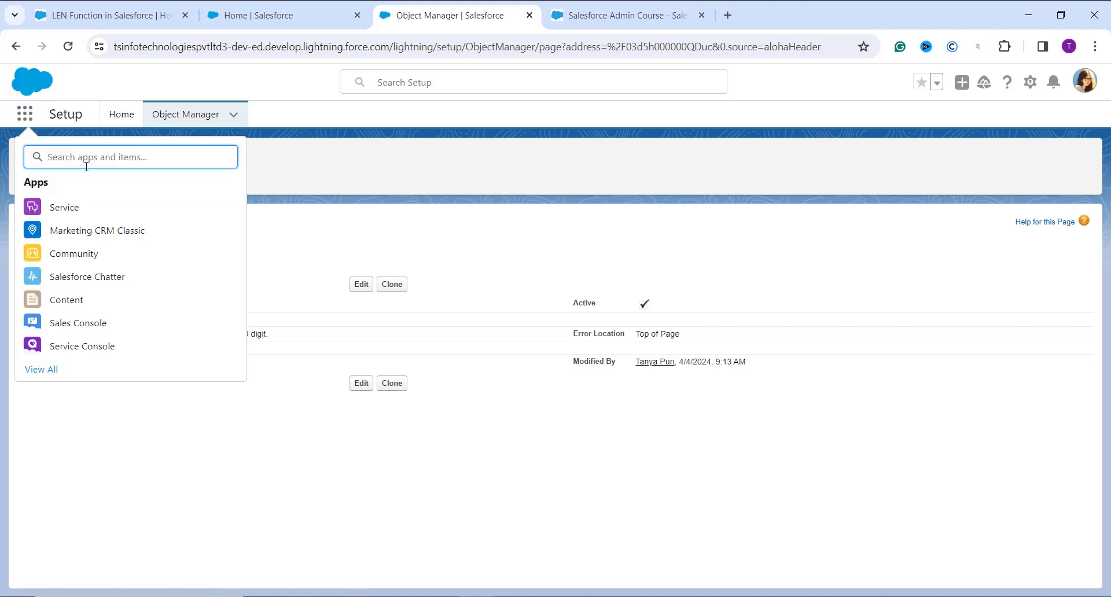
text(con)
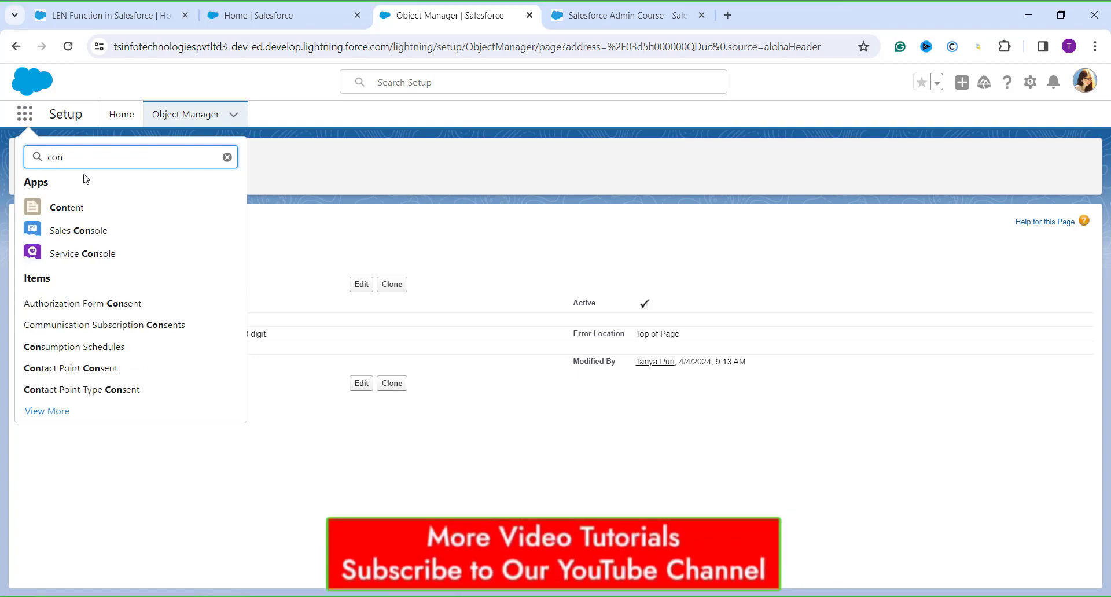
text(ta)
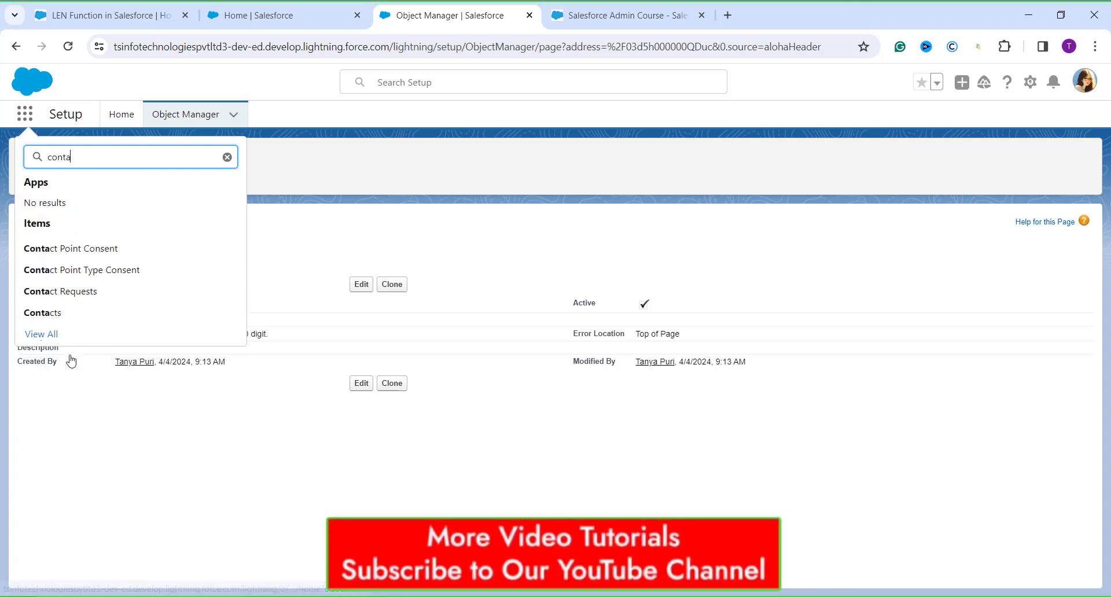
click(43, 313)
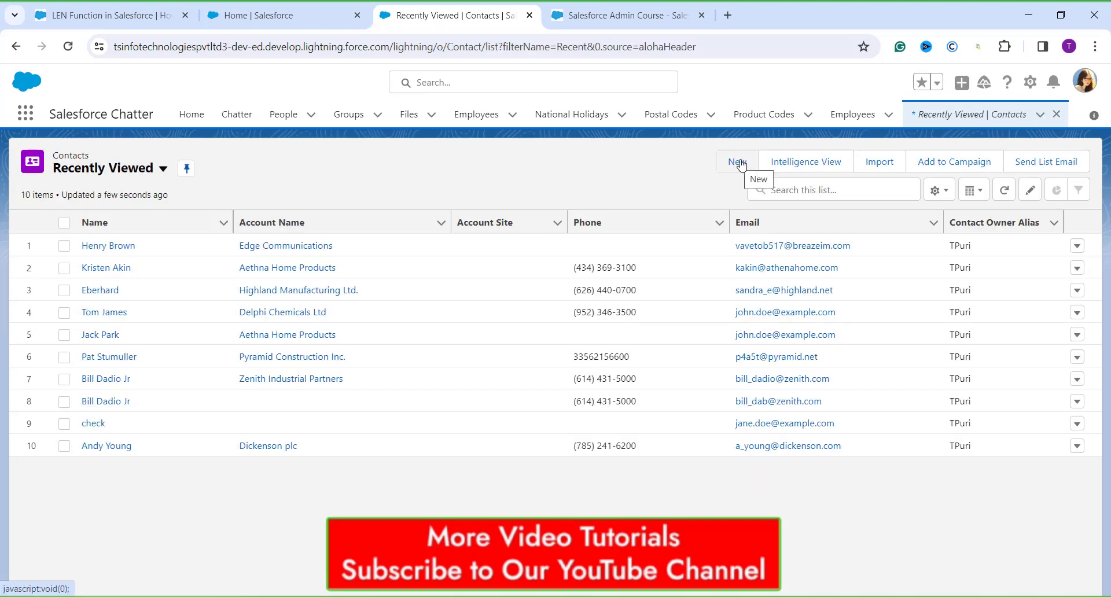
Step: Start a new contact with salutation Mr., first name "test" and last name "test"
click(740, 164)
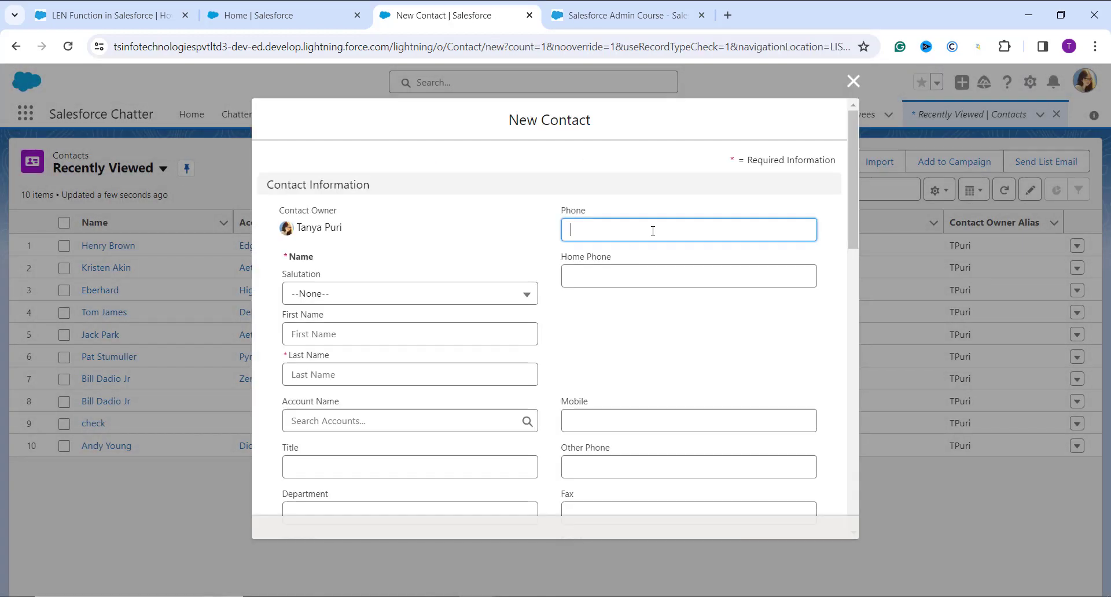
click(653, 231)
scroll(647, 269, down, 2)
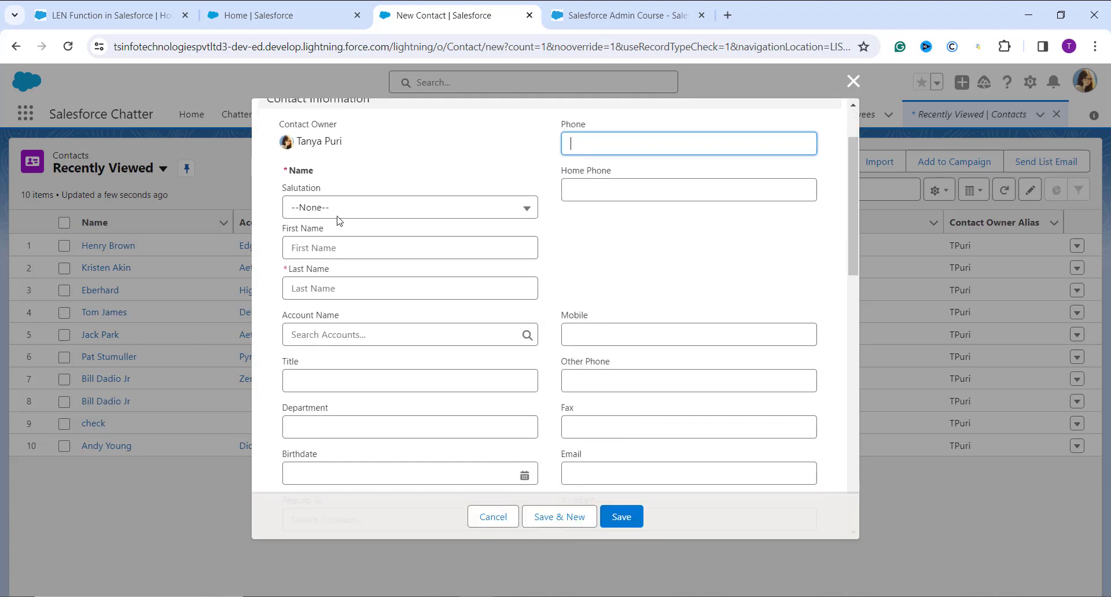
click(312, 281)
text(test)
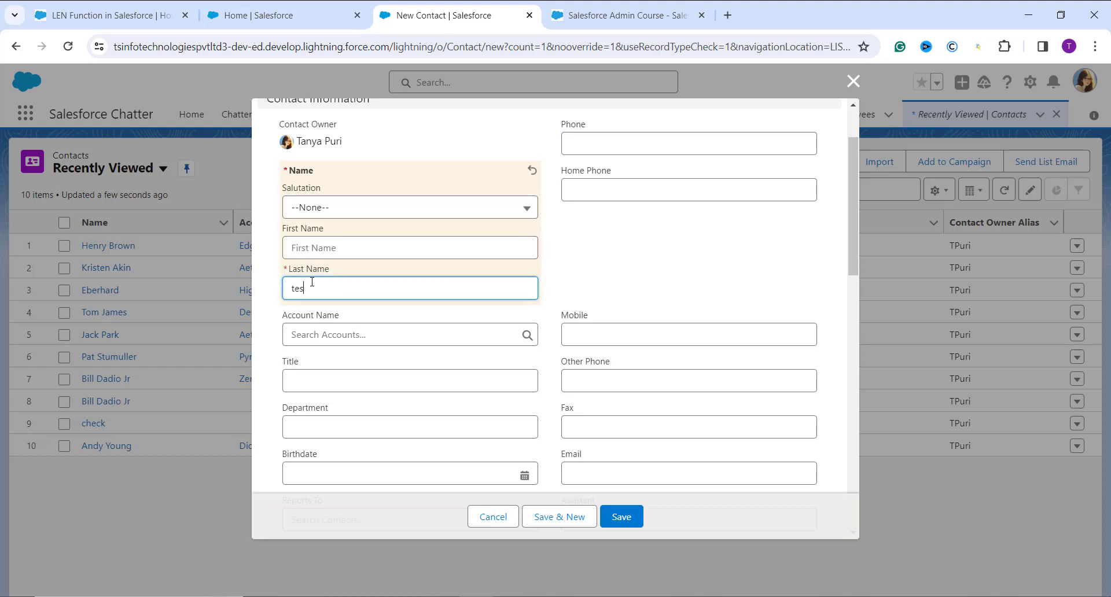
click(320, 249)
text(test)
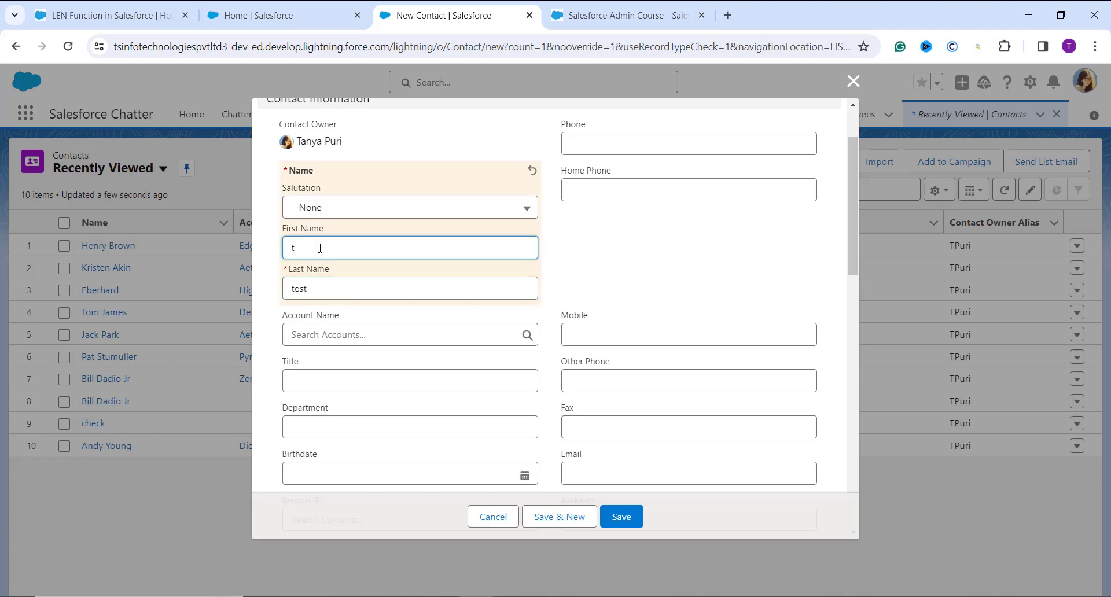
click(330, 206)
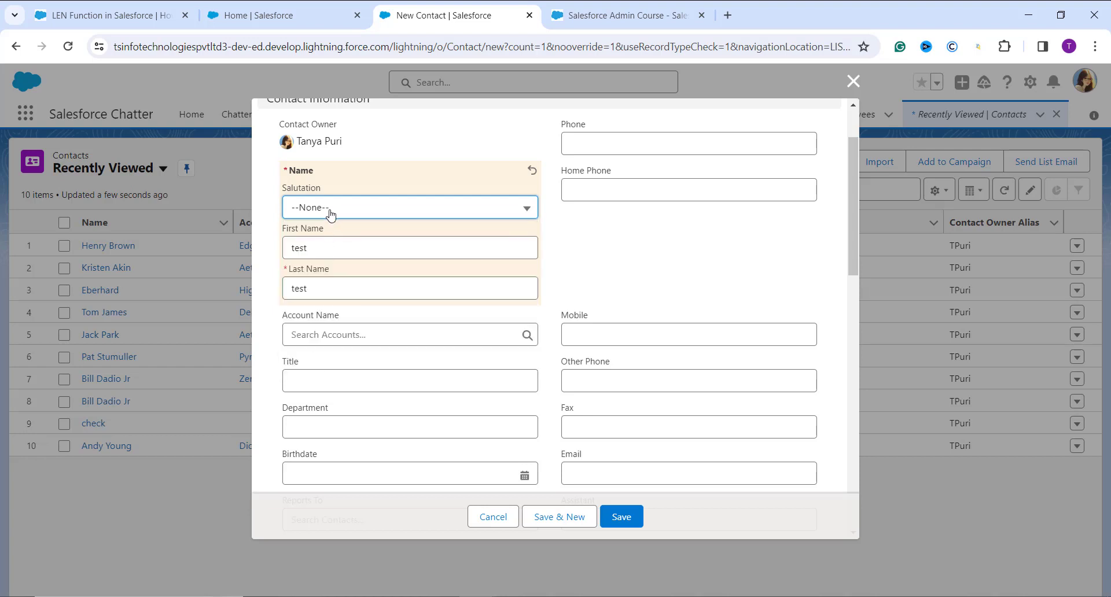
click(331, 215)
click(327, 258)
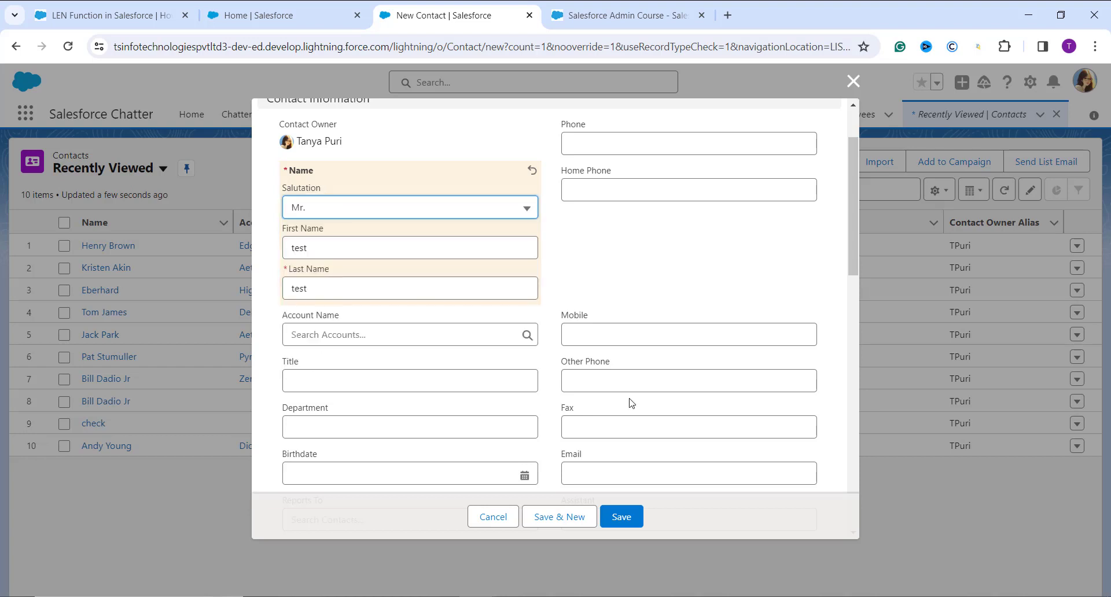
Step: Try to save the contact with a six-digit mobile number to test the validation rule, and close the form
click(627, 331)
text(023456)
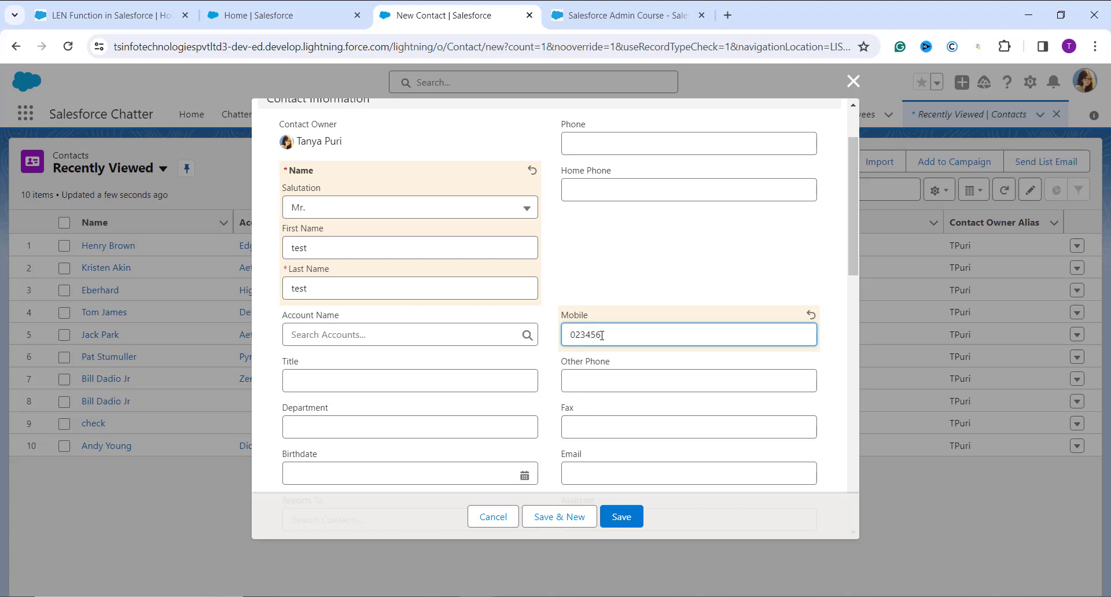
click(628, 518)
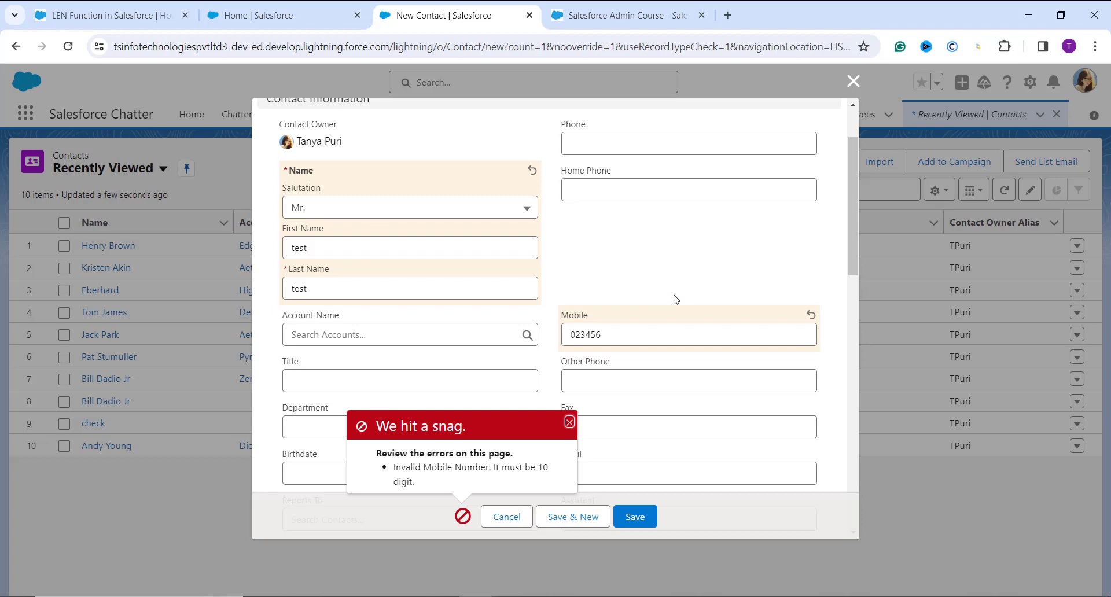
click(852, 81)
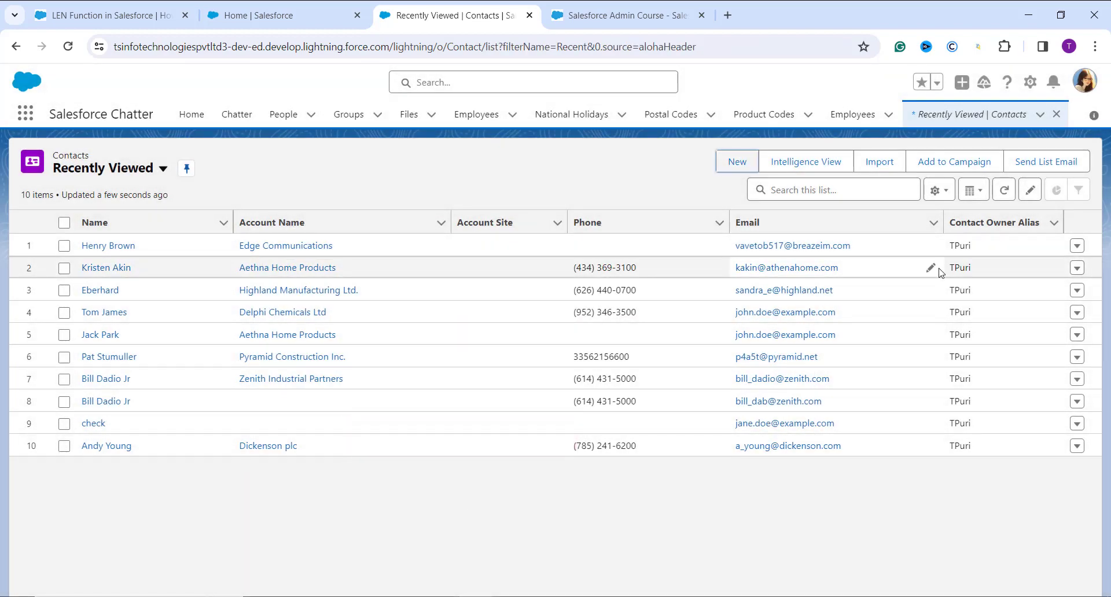
Step: Switch to Salesforce Classic and open its Setup page
click(1084, 81)
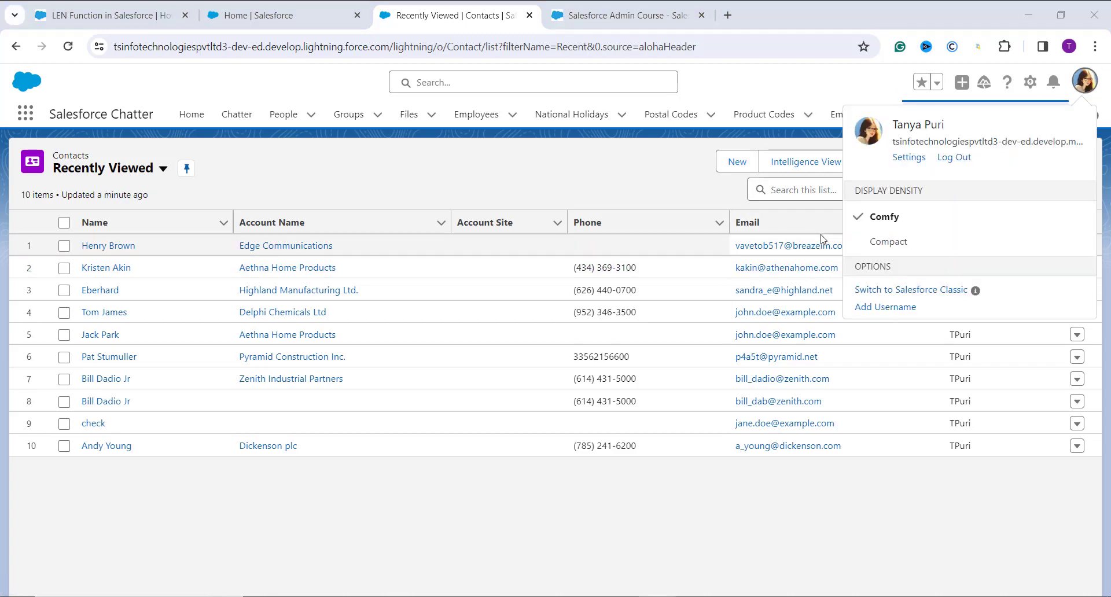
click(894, 290)
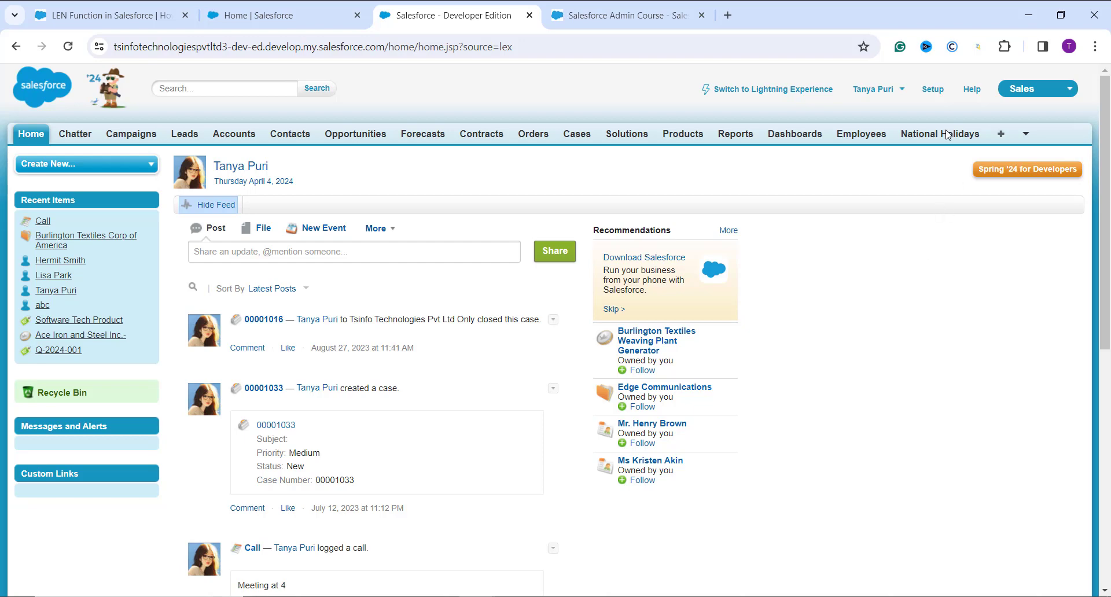
click(930, 90)
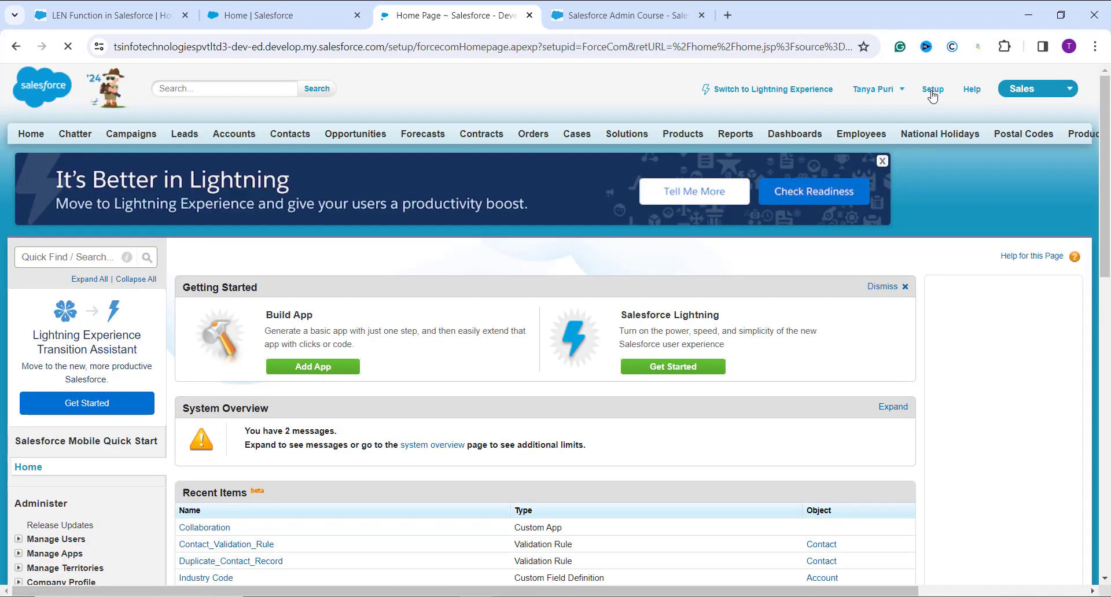
Step: Expand the Customize section under Build in the Setup navigation
scroll(59, 322, down, 9)
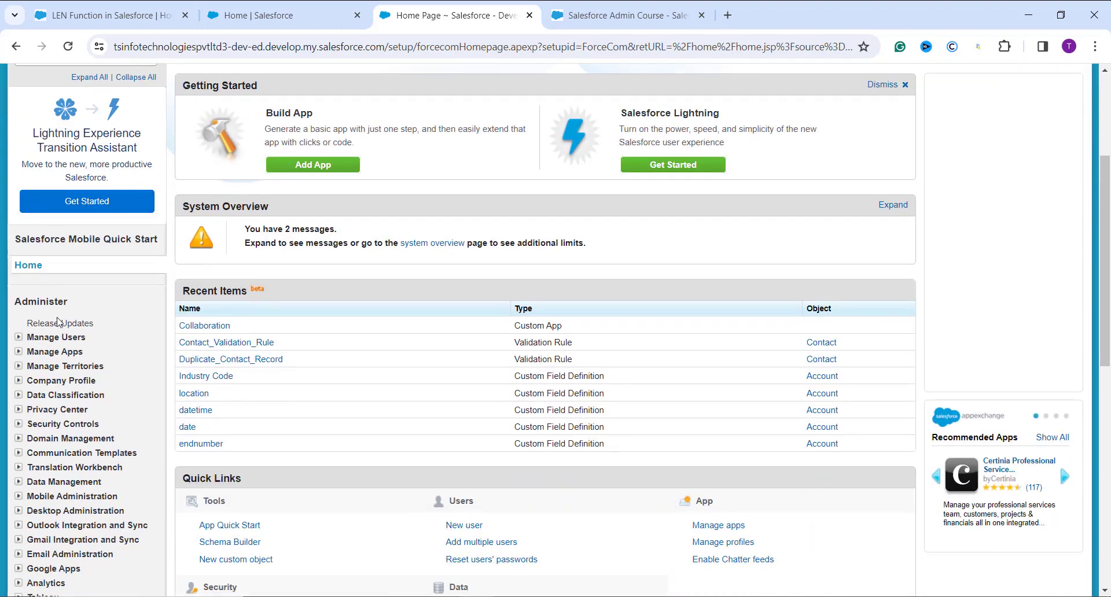
scroll(59, 323, down, 3)
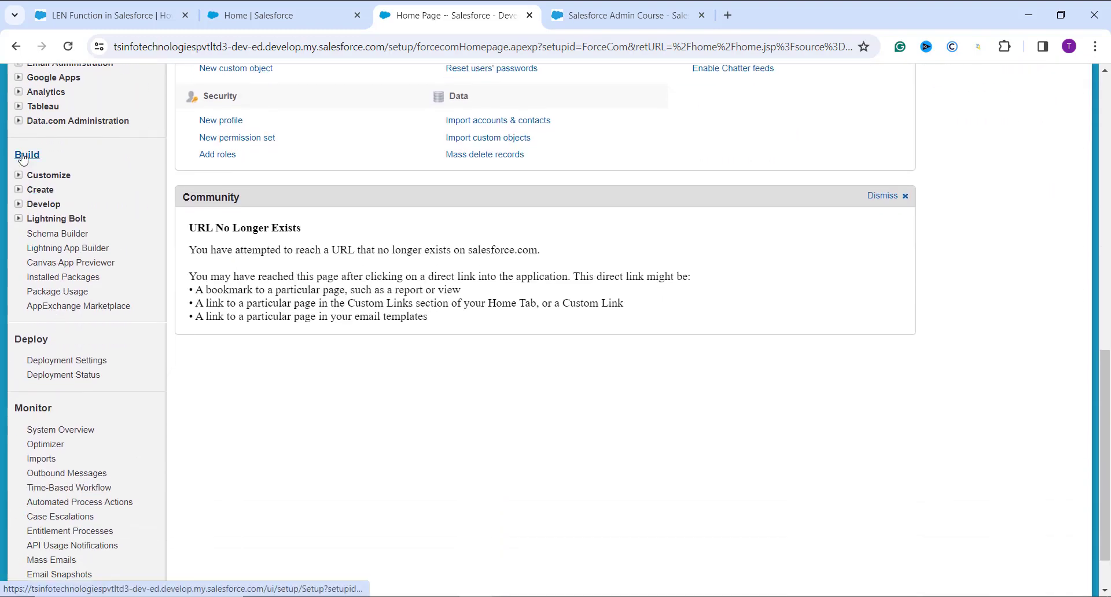
click(19, 176)
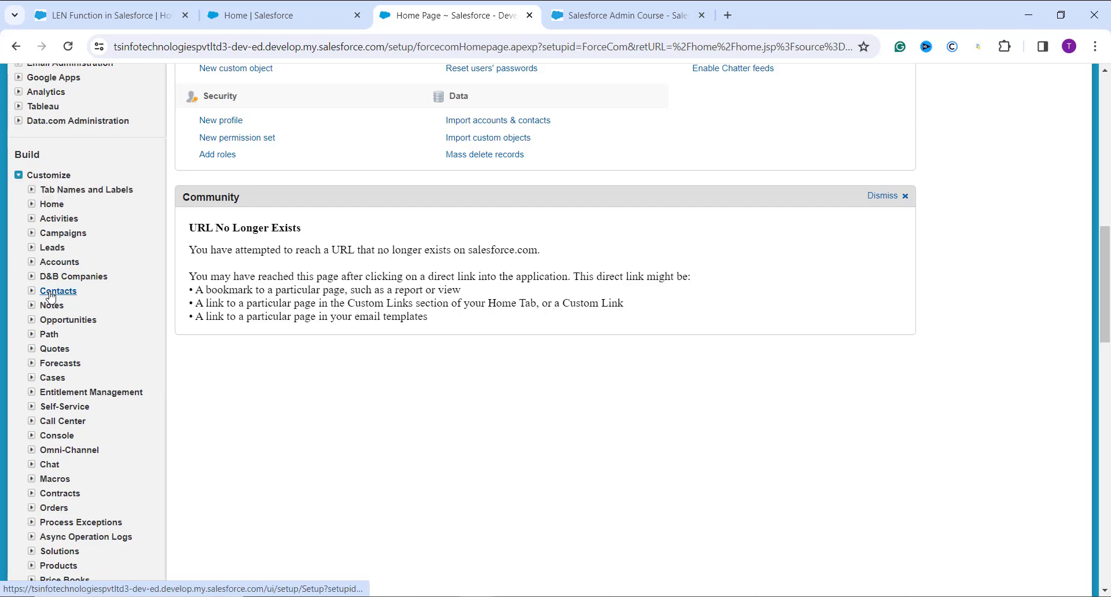
Step: Expand Products in the Customize section of the Setup navigation and open its Fields page
scroll(53, 289, down, 1)
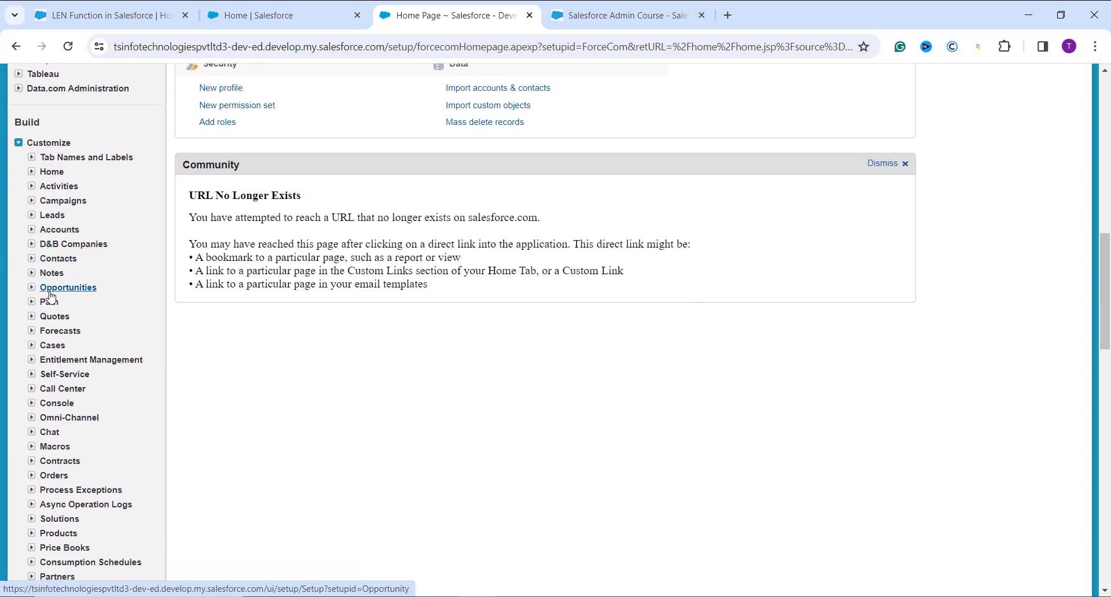
scroll(51, 296, down, 3)
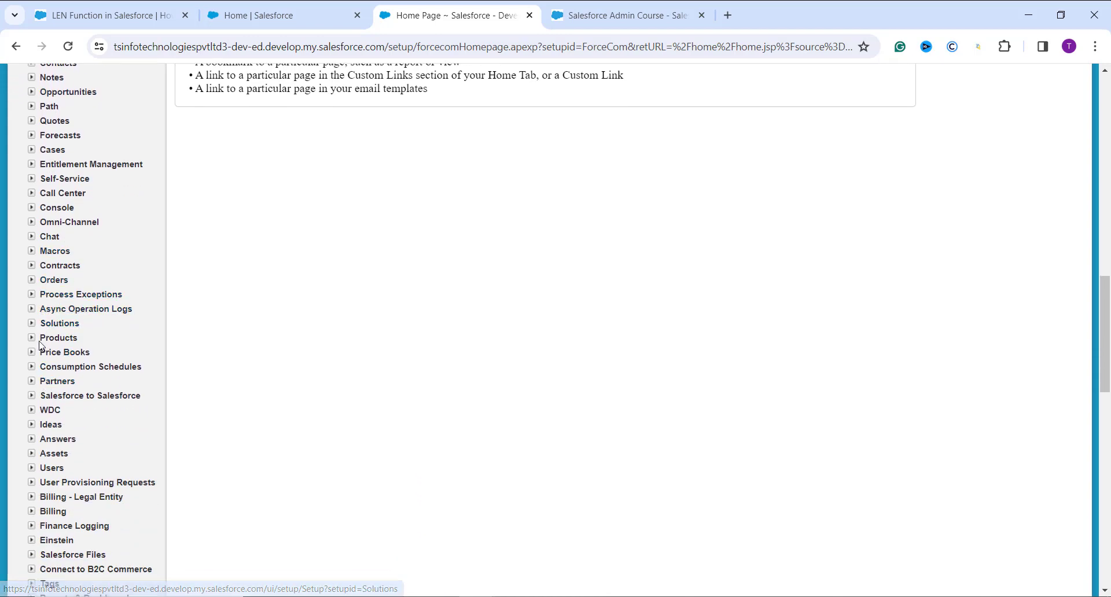
scroll(45, 396, down, 1)
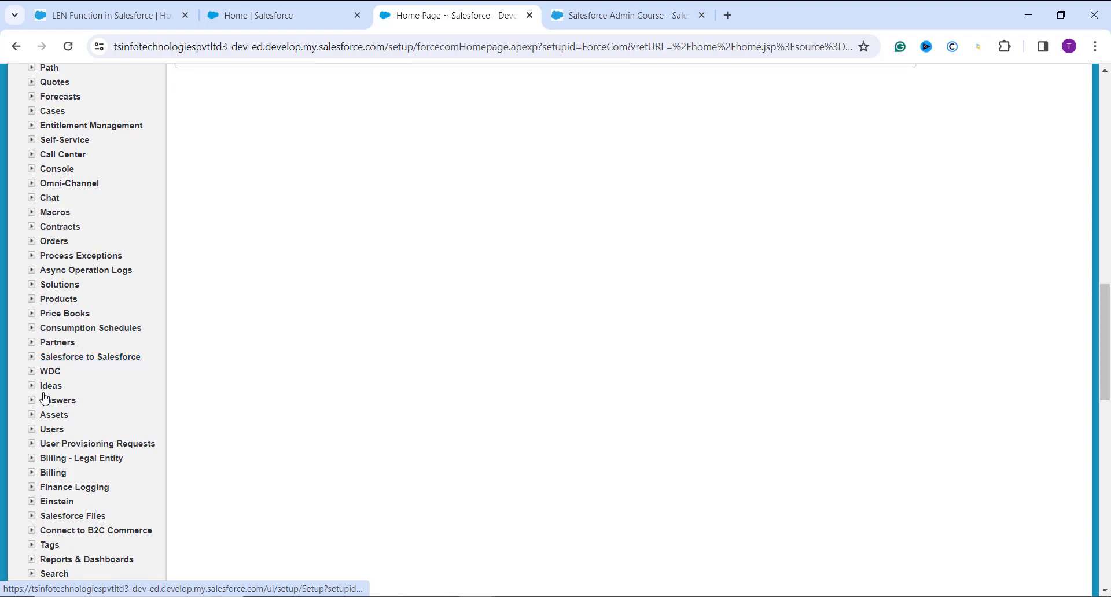
scroll(44, 398, down, 3)
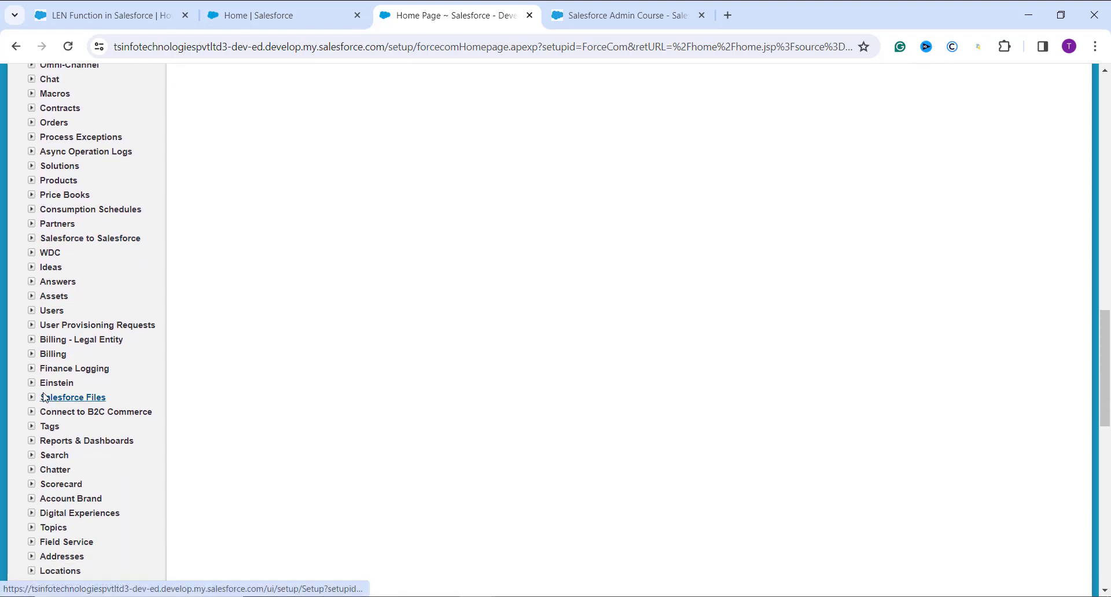
scroll(44, 398, down, 3)
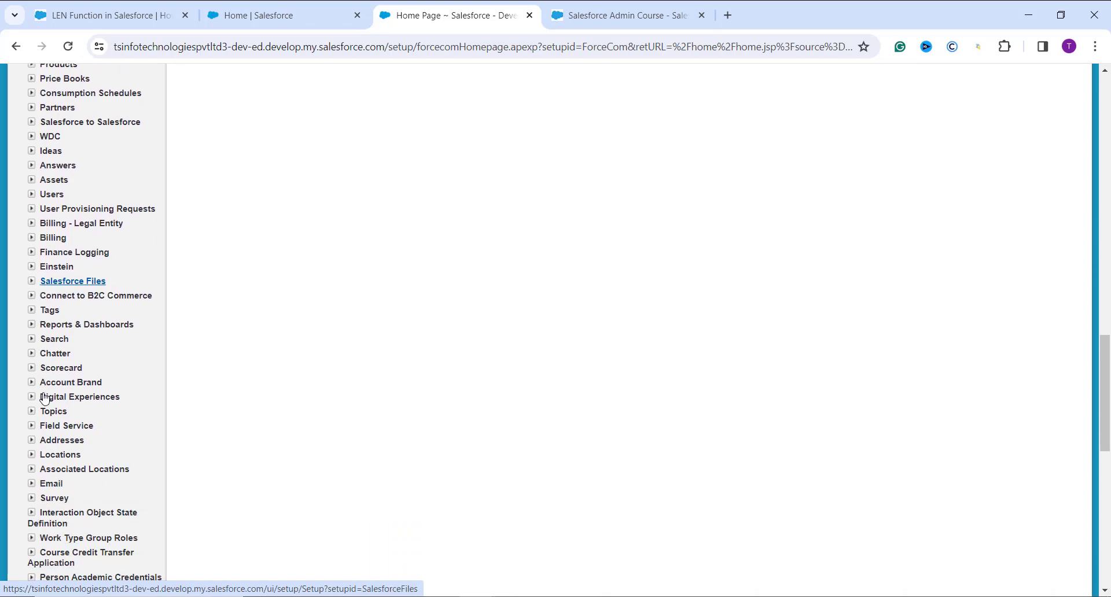
scroll(40, 387, up, 5)
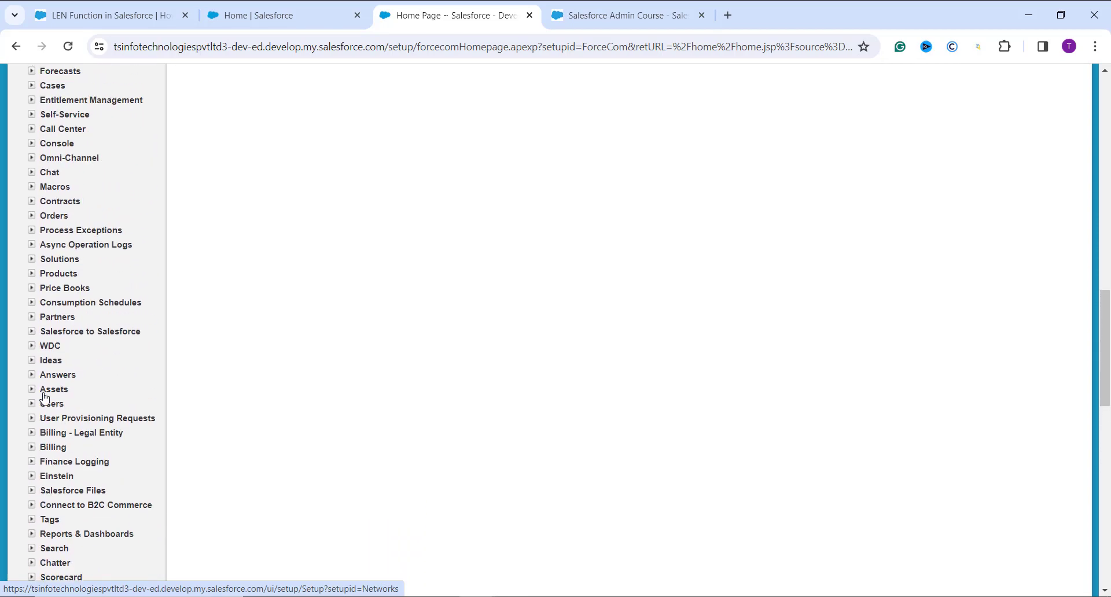
scroll(94, 114, up, 2)
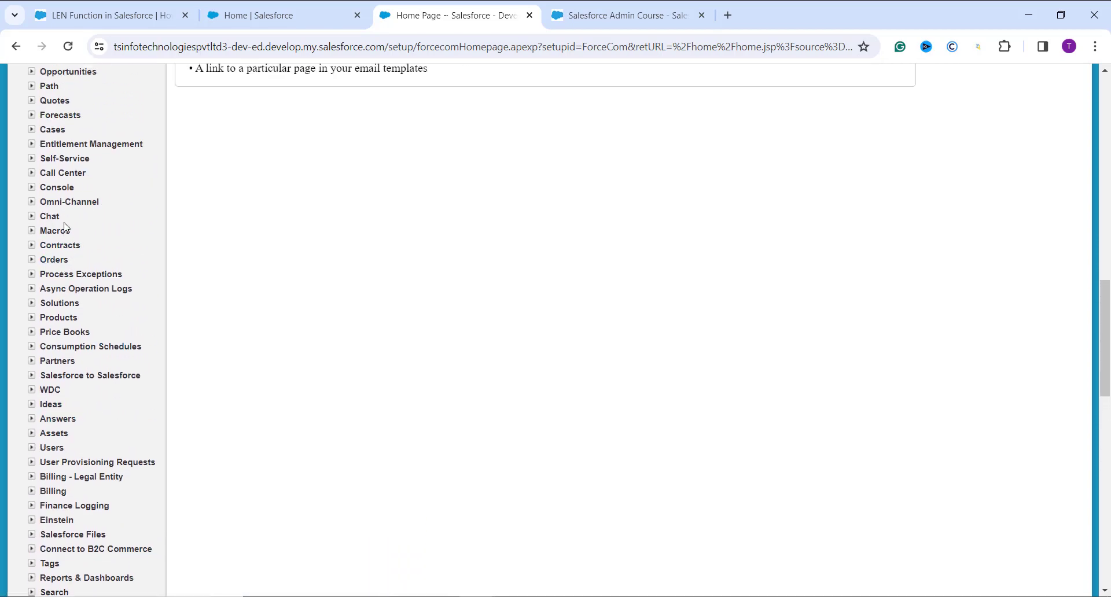
scroll(95, 114, up, 2)
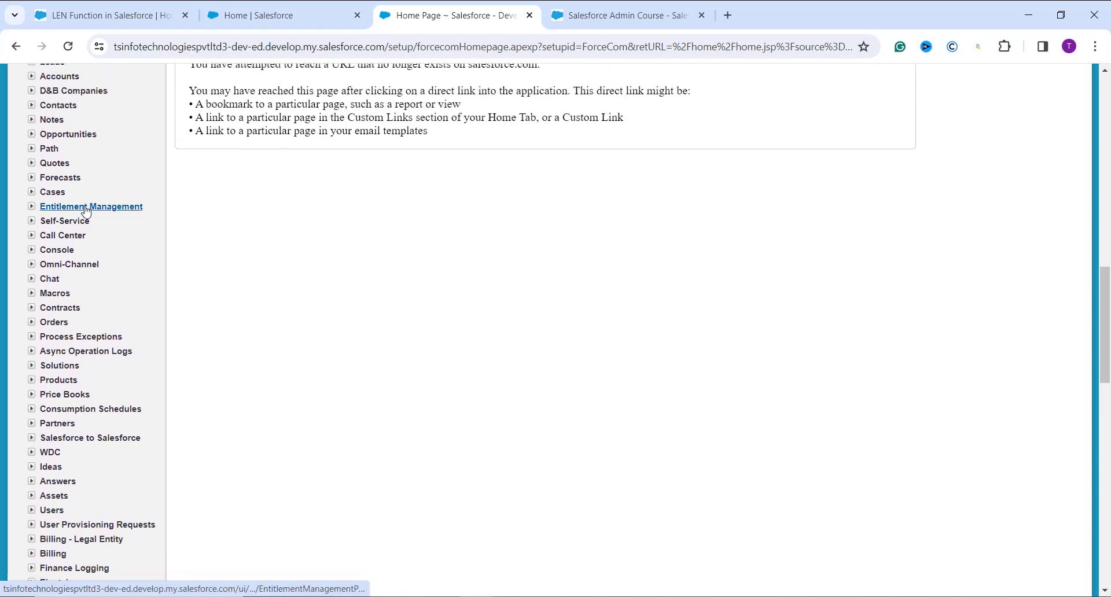
scroll(84, 205, down, 3)
scroll(84, 302, down, 6)
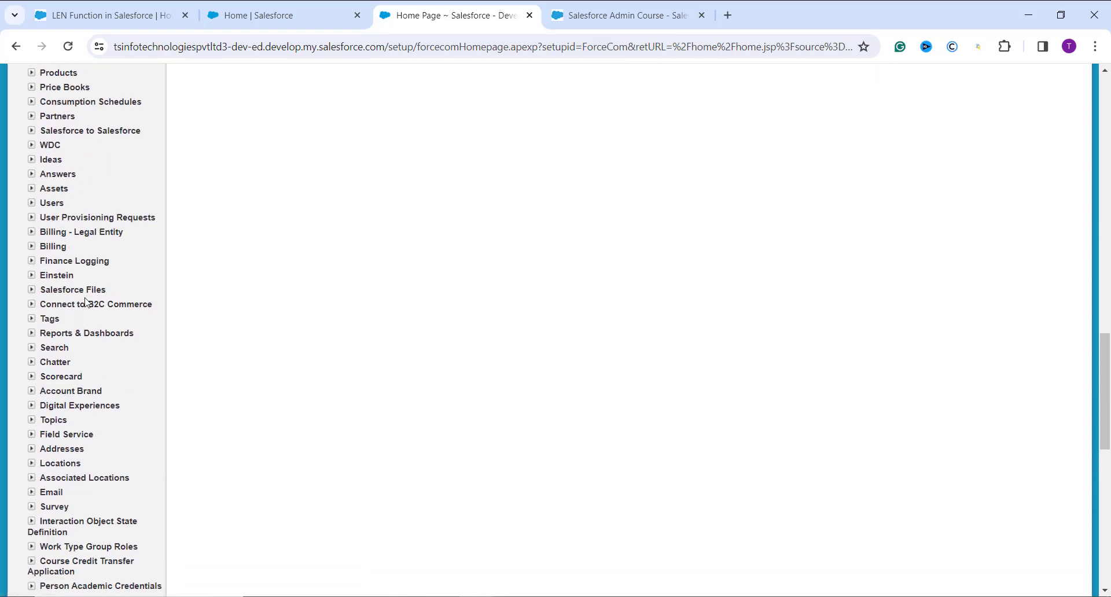
scroll(86, 302, down, 1)
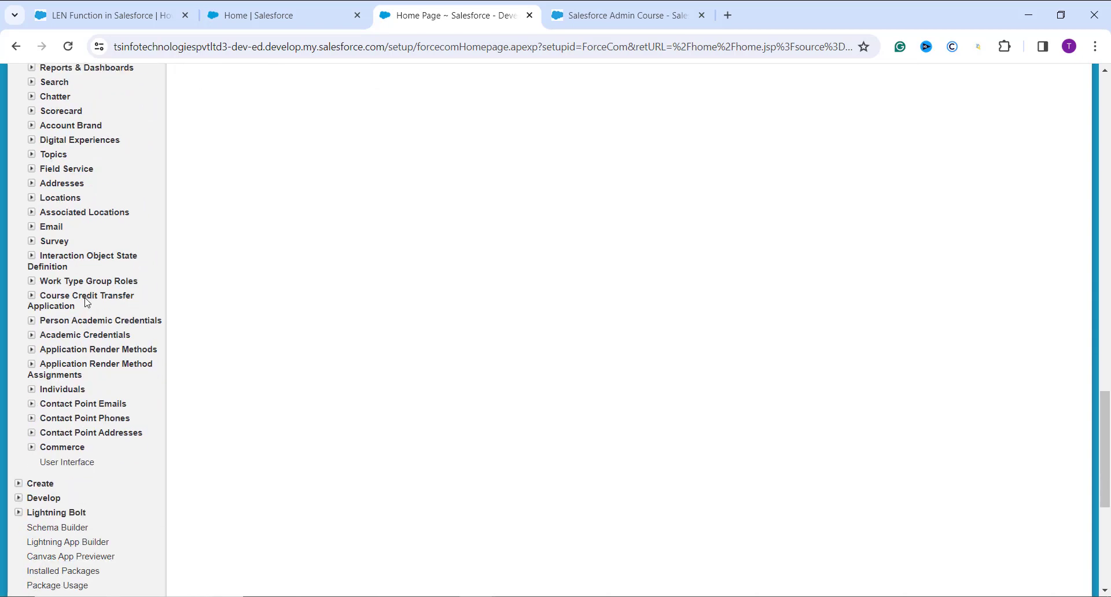
scroll(86, 302, up, 4)
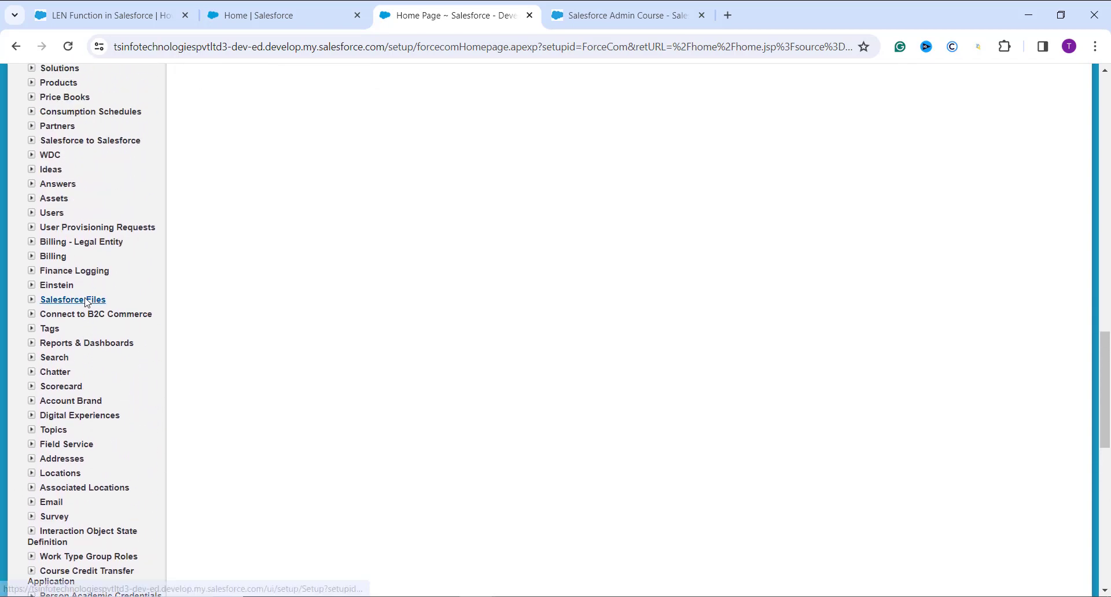
scroll(87, 302, up, 2)
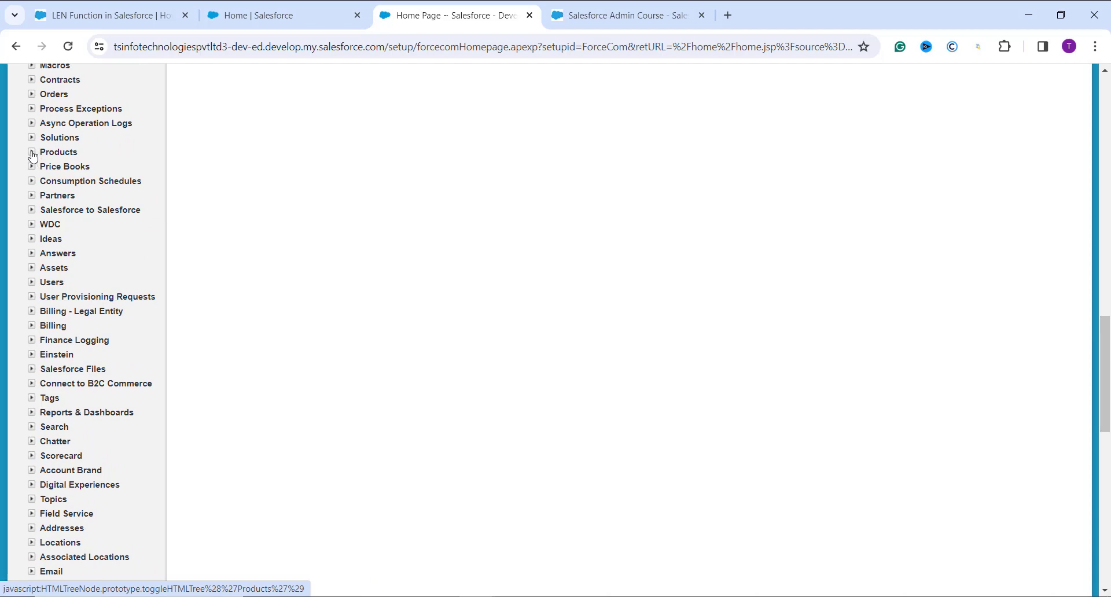
click(32, 151)
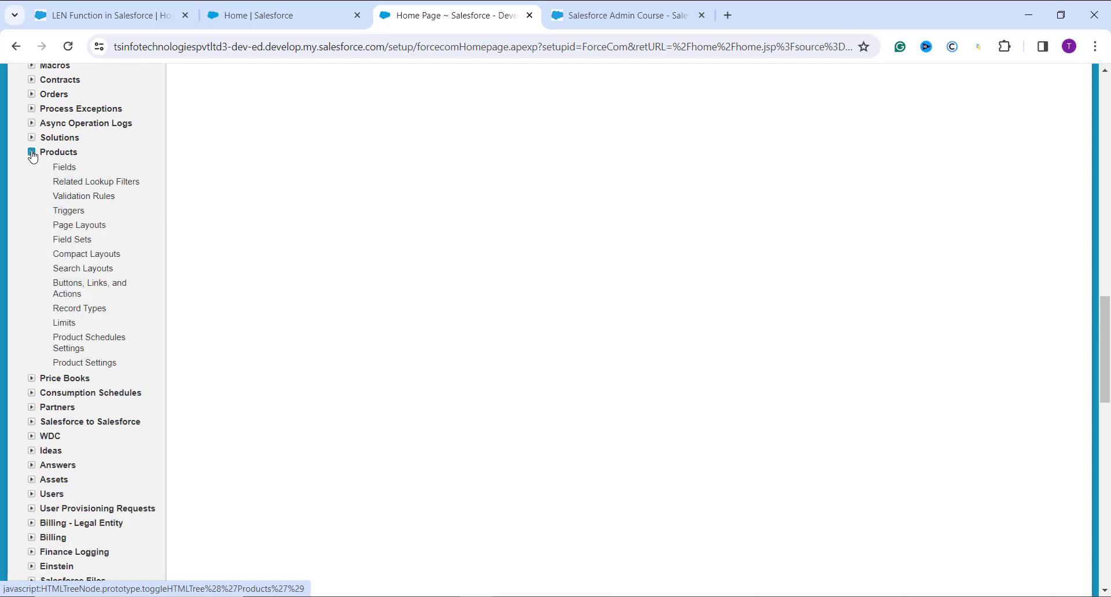
click(63, 167)
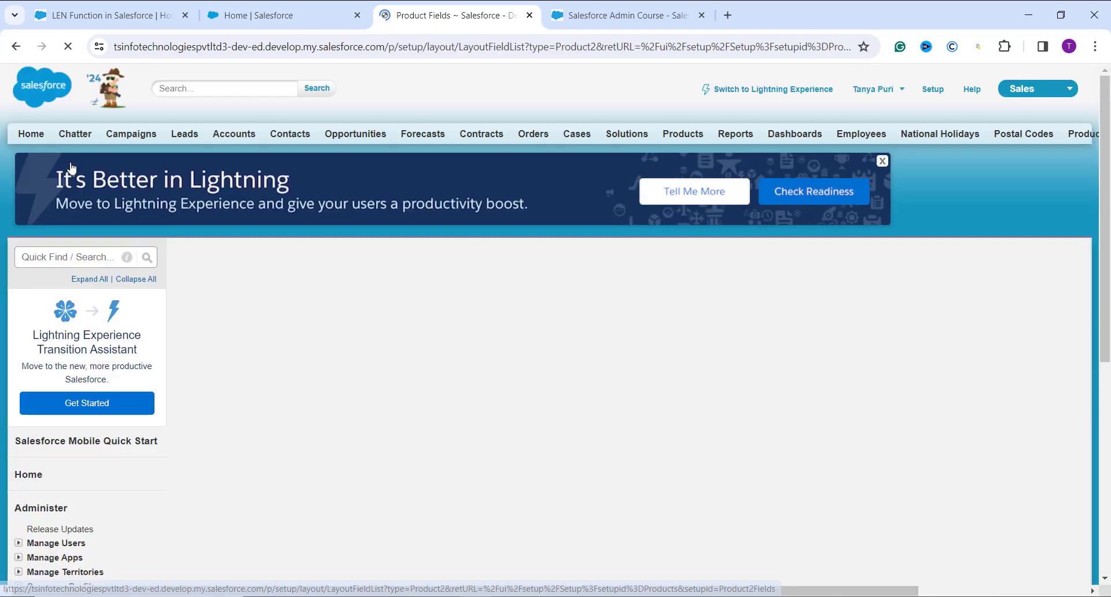
Step: Start a new custom field for the Product object, choose Formula as its data type and continue to the output type
scroll(438, 350, down, 5)
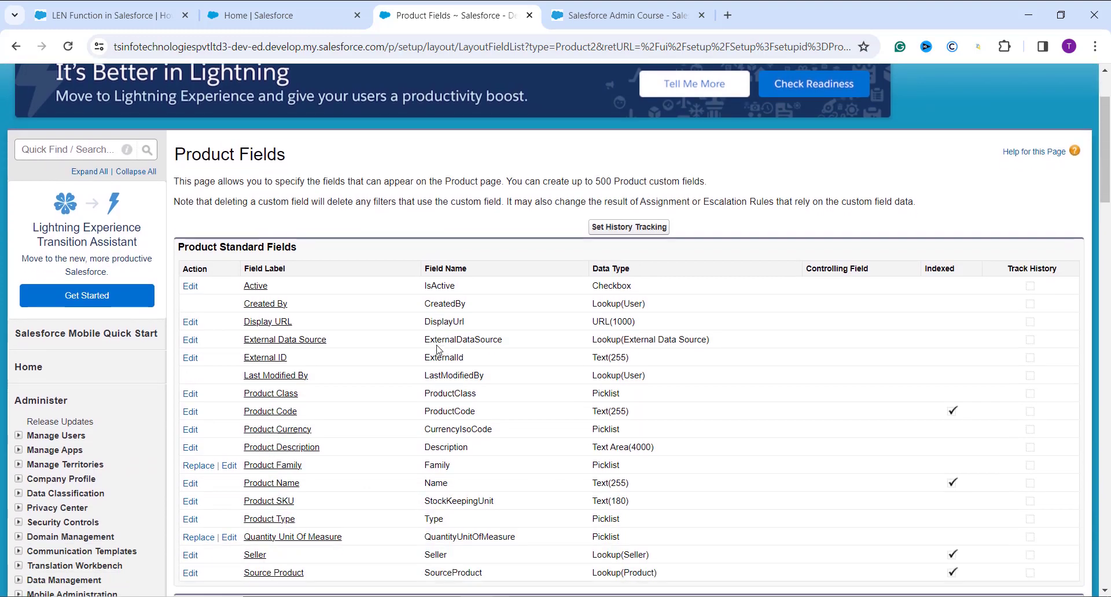
scroll(405, 329, down, 4)
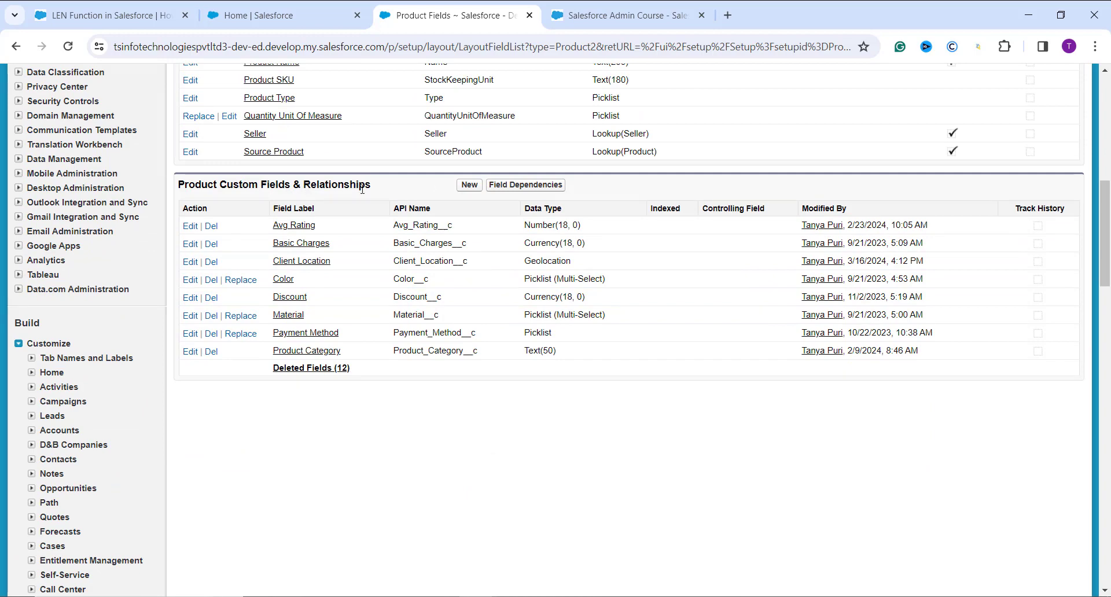
click(469, 185)
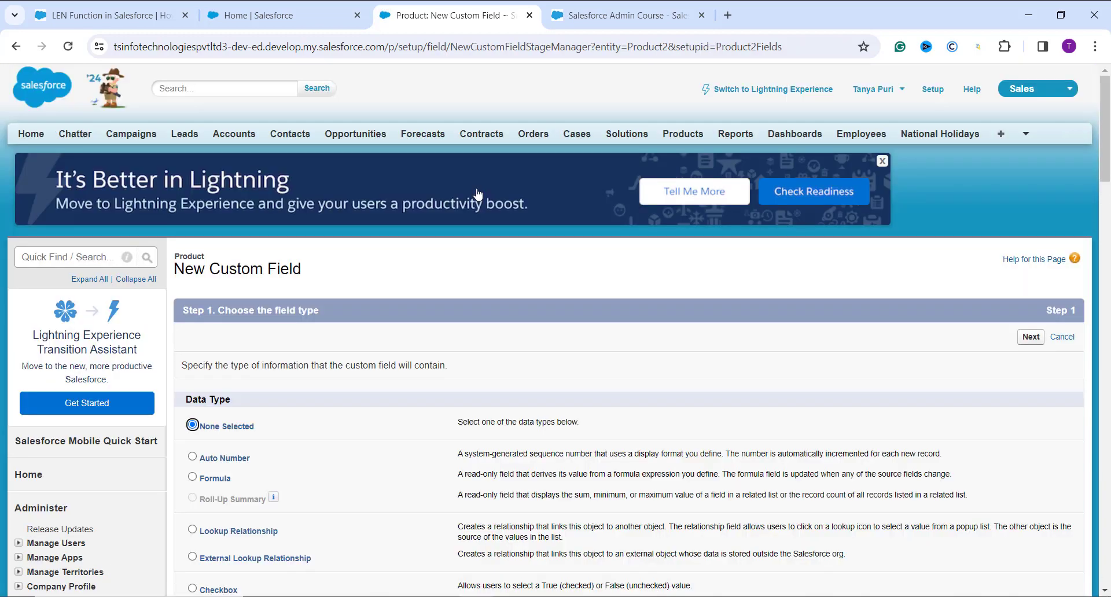
scroll(477, 193, down, 2)
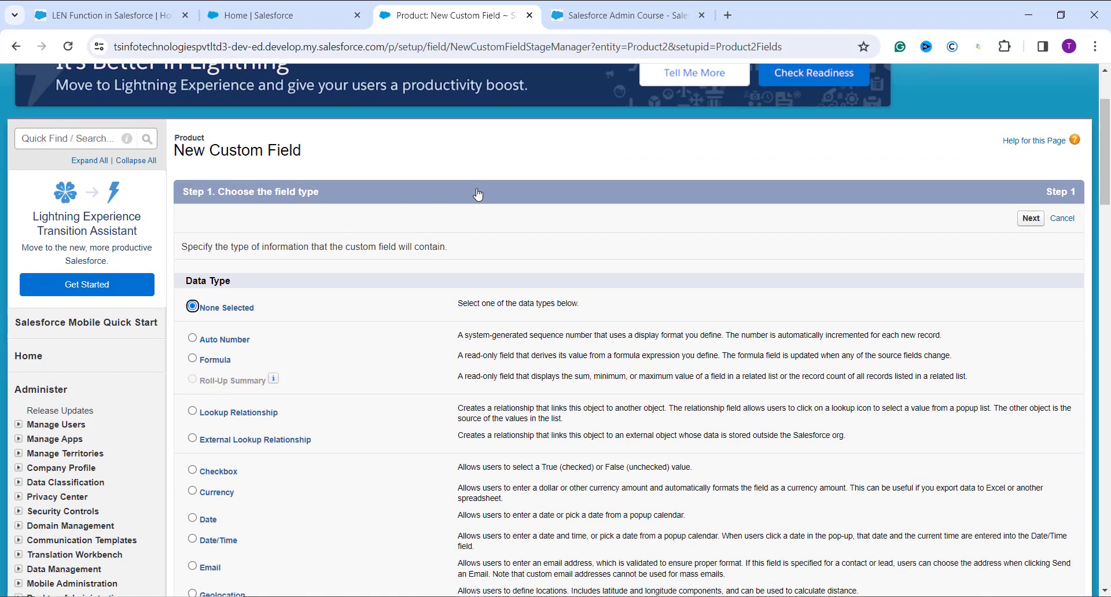
click(205, 363)
click(1034, 219)
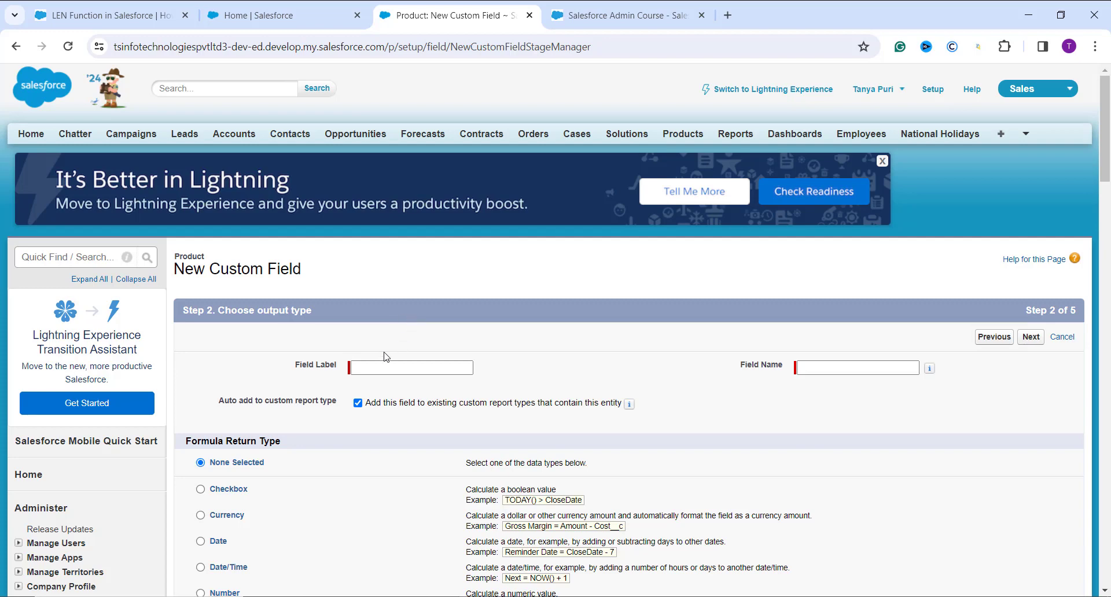
Step: Label the formula field "Product Description Word Count" and let the field name fill in from the label
click(382, 367)
text(Product Descripti)
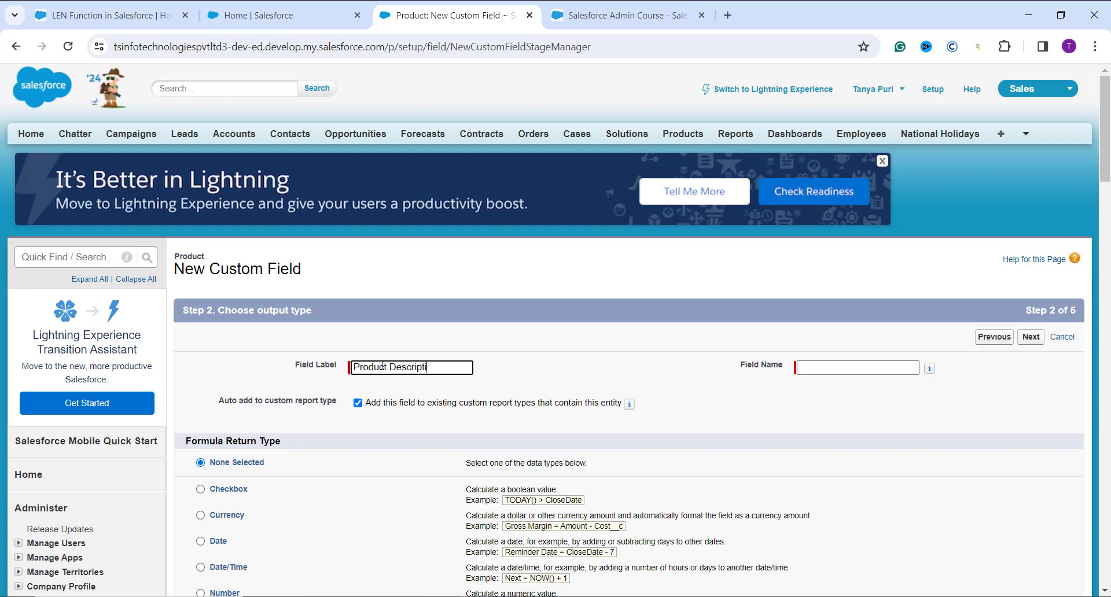
text(on Word Count)
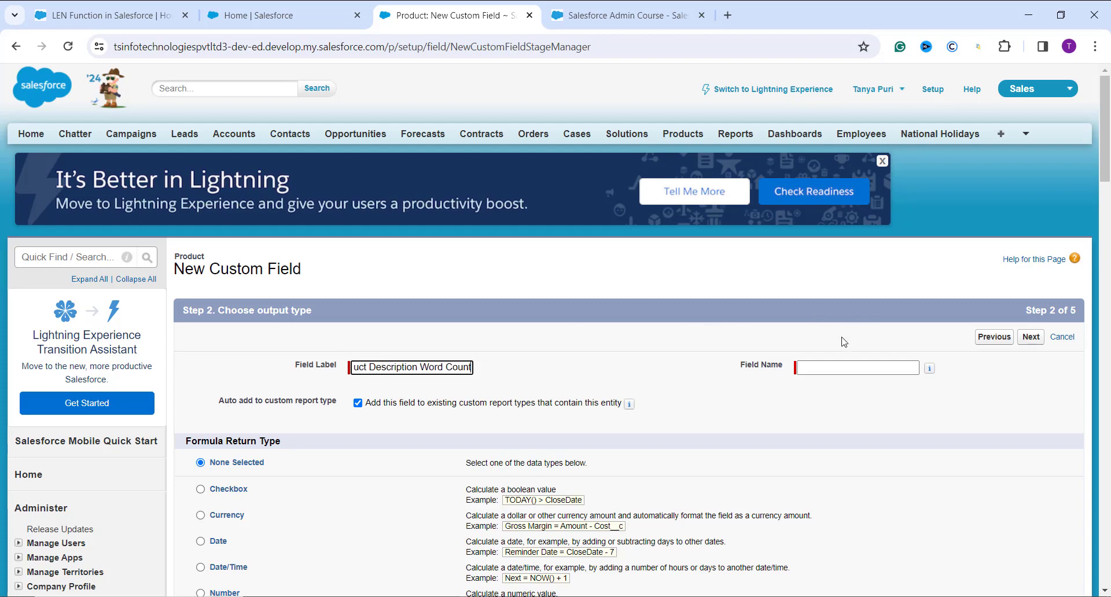
click(831, 367)
Step: Set the formula return type to Number with 0 decimal places and continue to the formula editor
scroll(837, 465, down, 4)
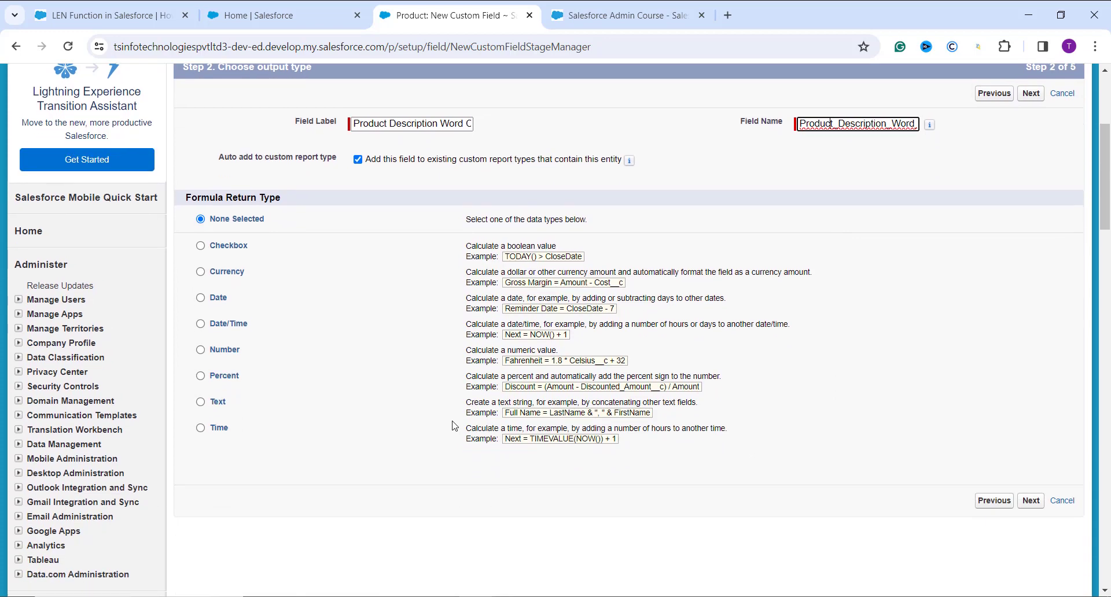
click(226, 353)
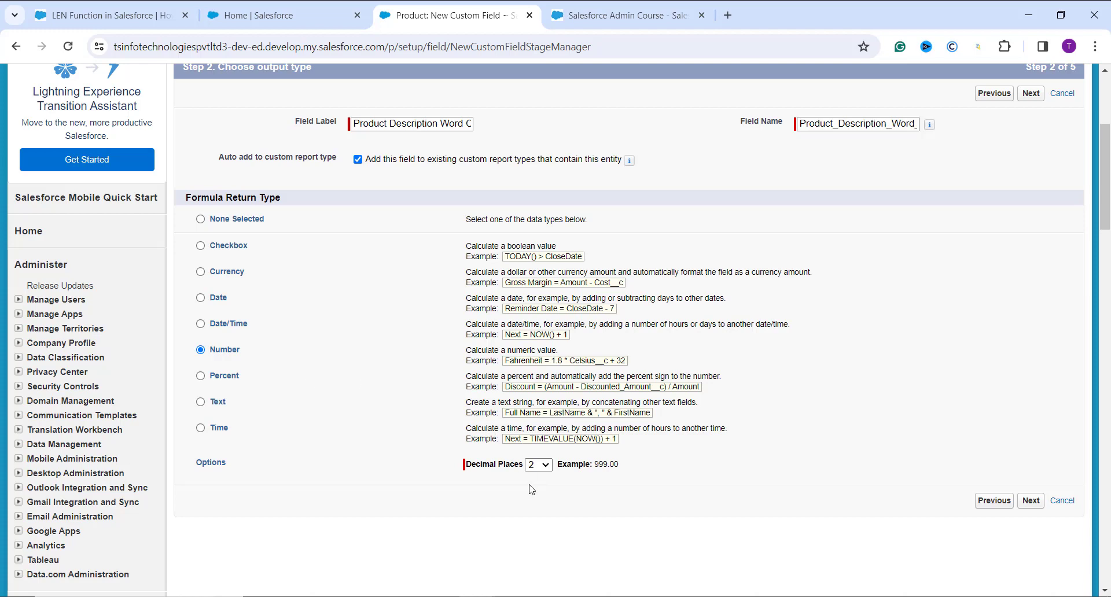
click(540, 465)
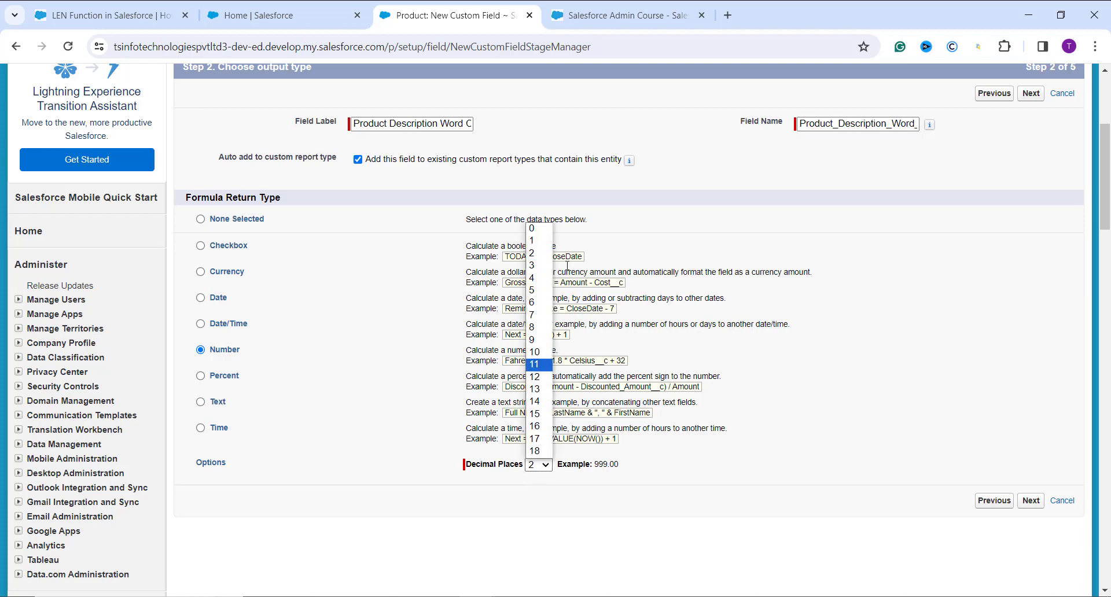
click(534, 228)
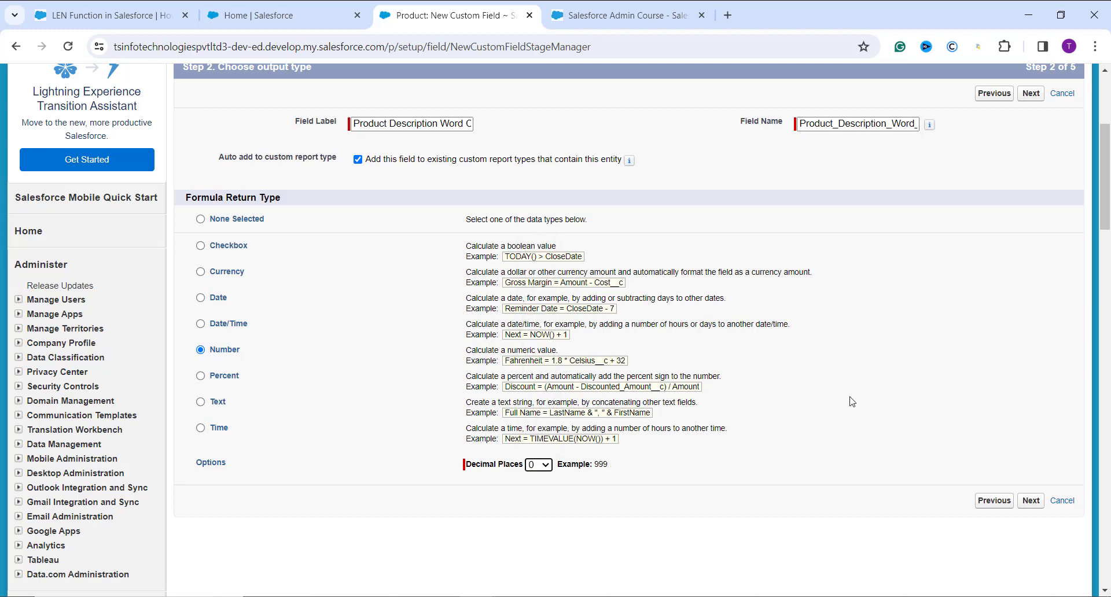
click(1040, 501)
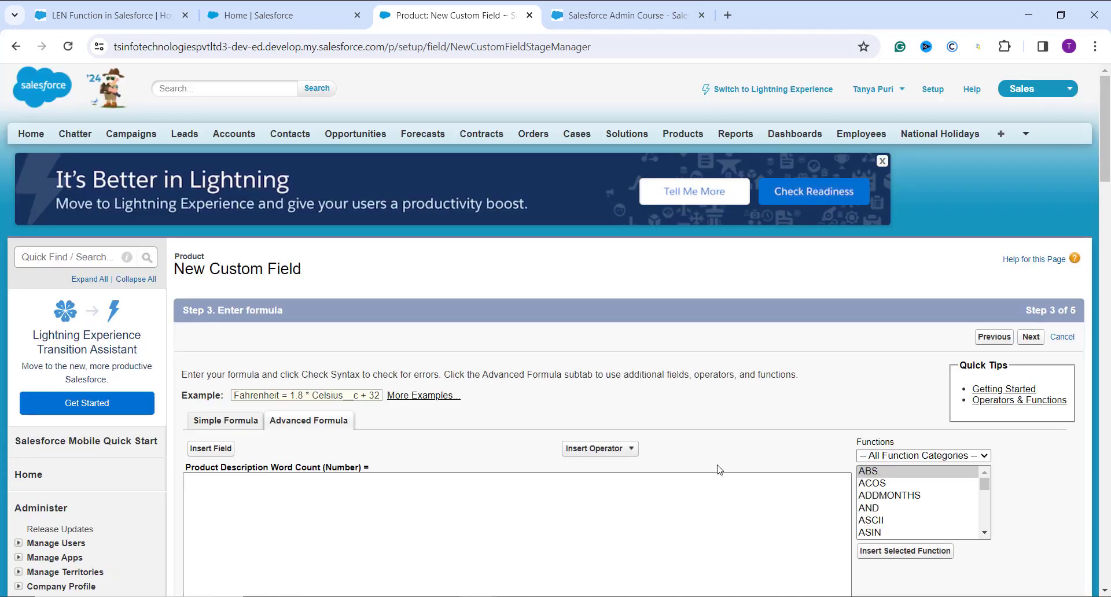
Step: Filter the function list to the Text category and insert the LEN function into the formula
scroll(719, 470, down, 2)
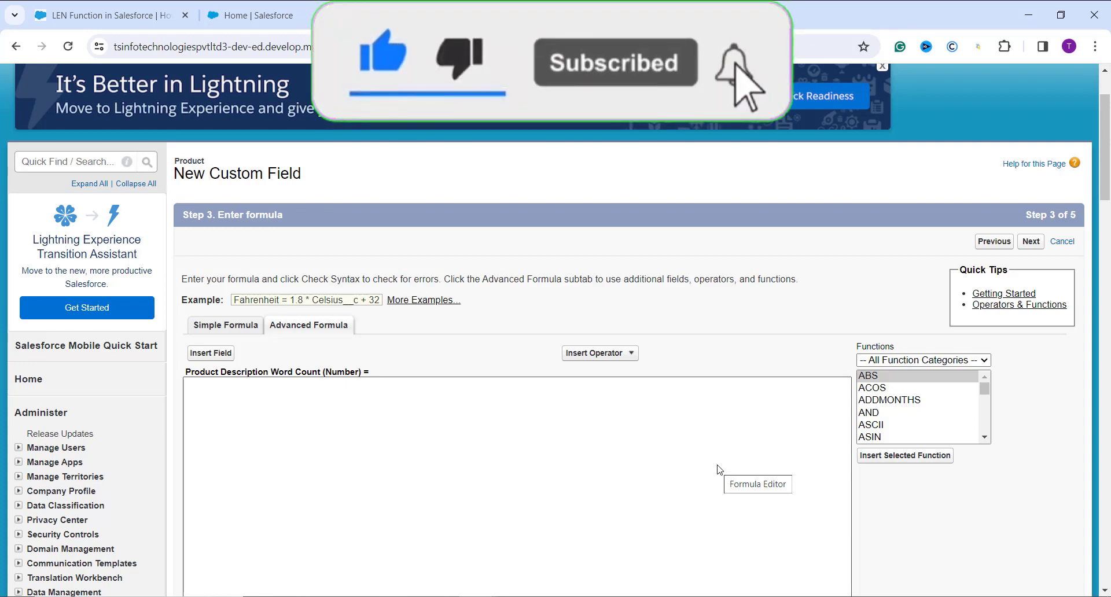
click(959, 361)
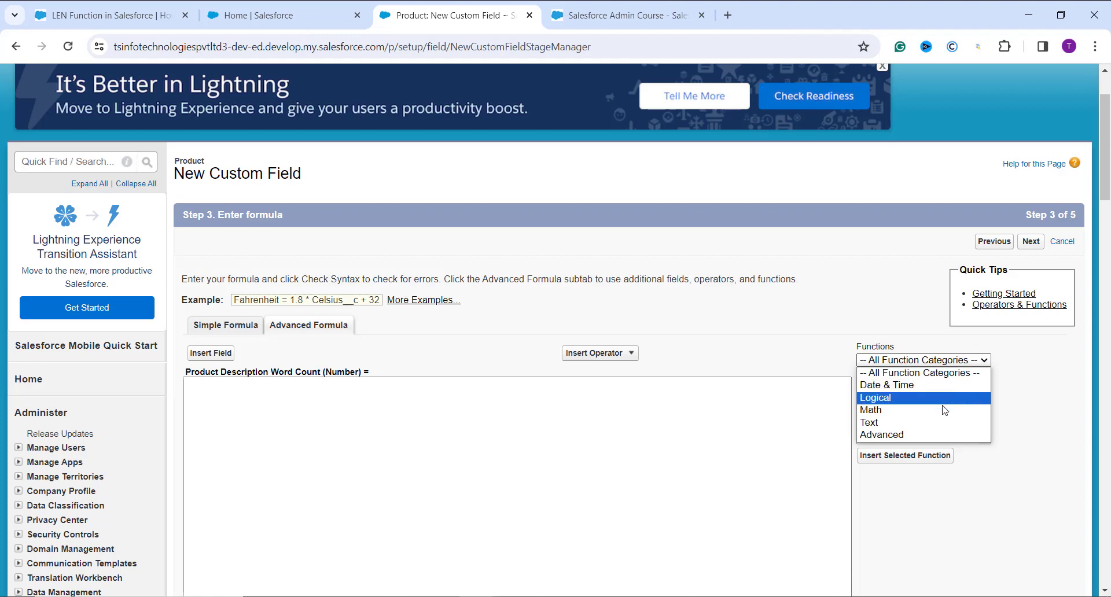
click(934, 422)
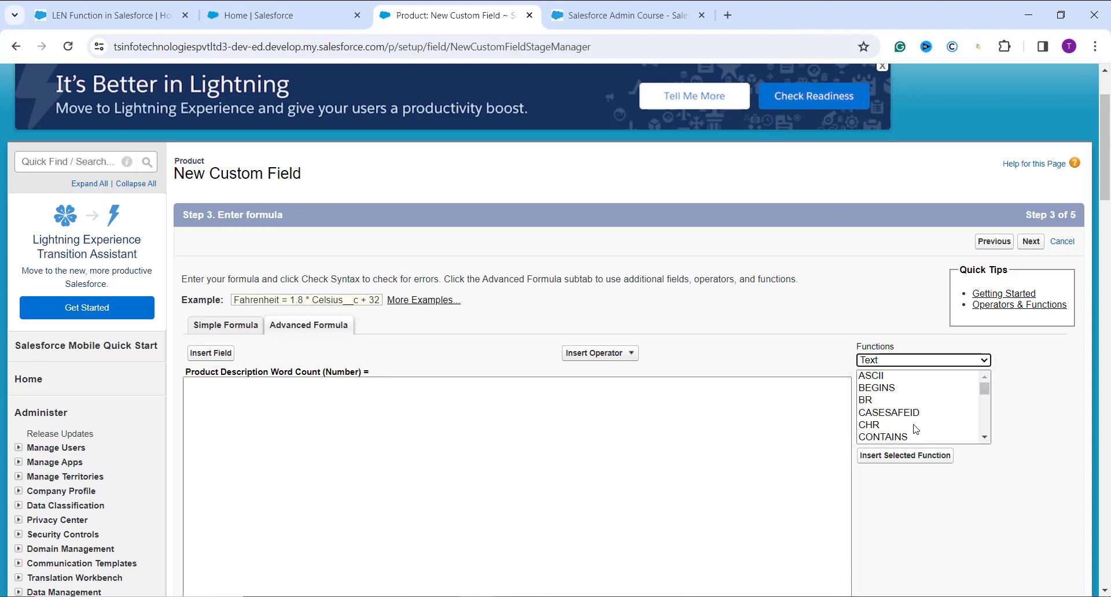
scroll(911, 397, down, 5)
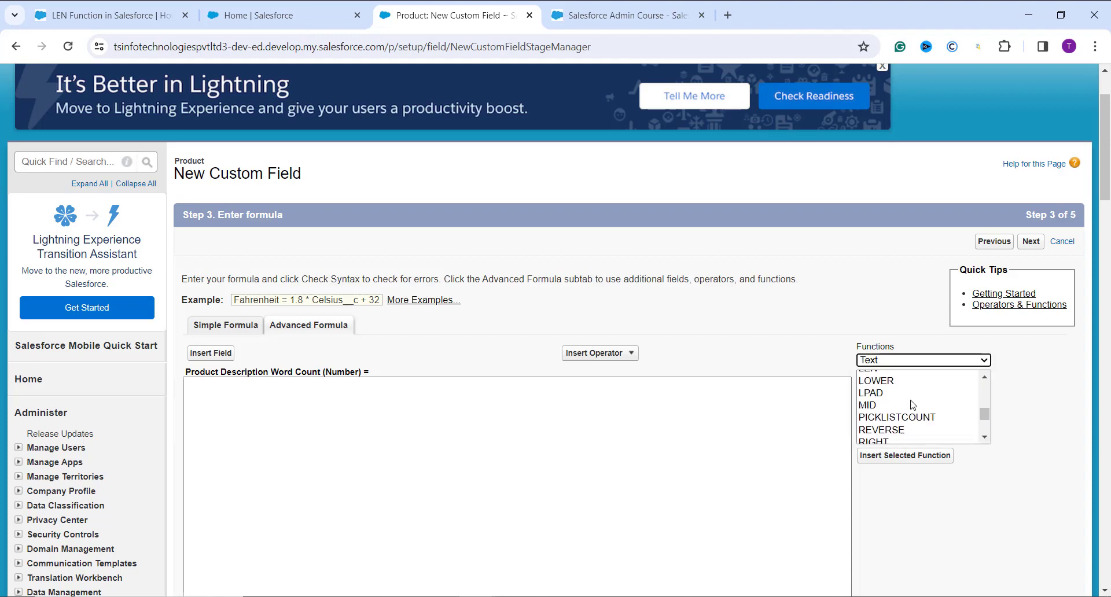
scroll(903, 431, up, 1)
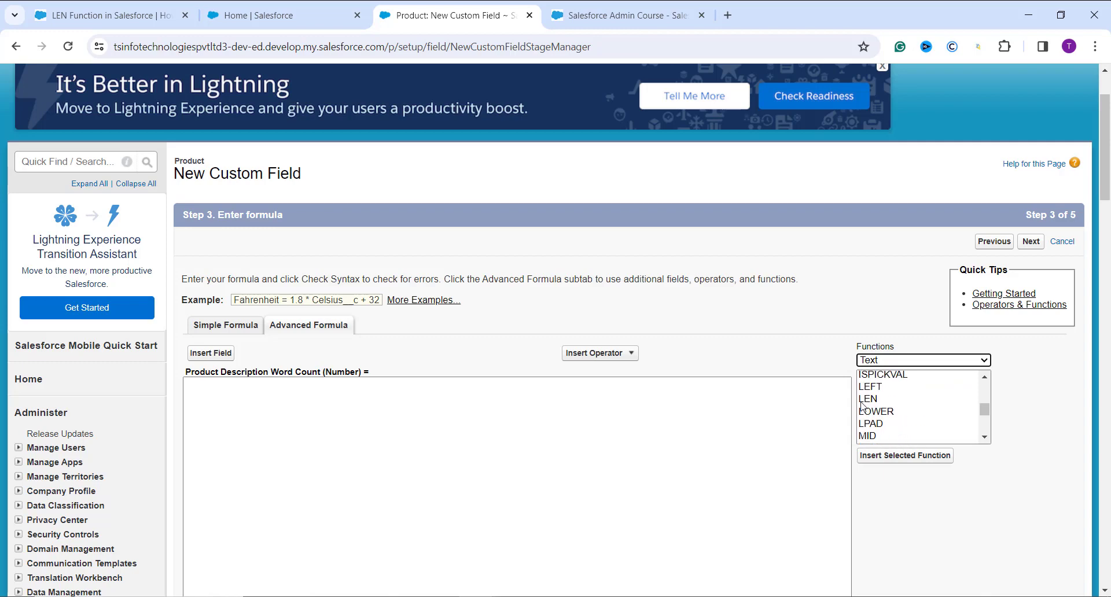
click(866, 400)
click(892, 456)
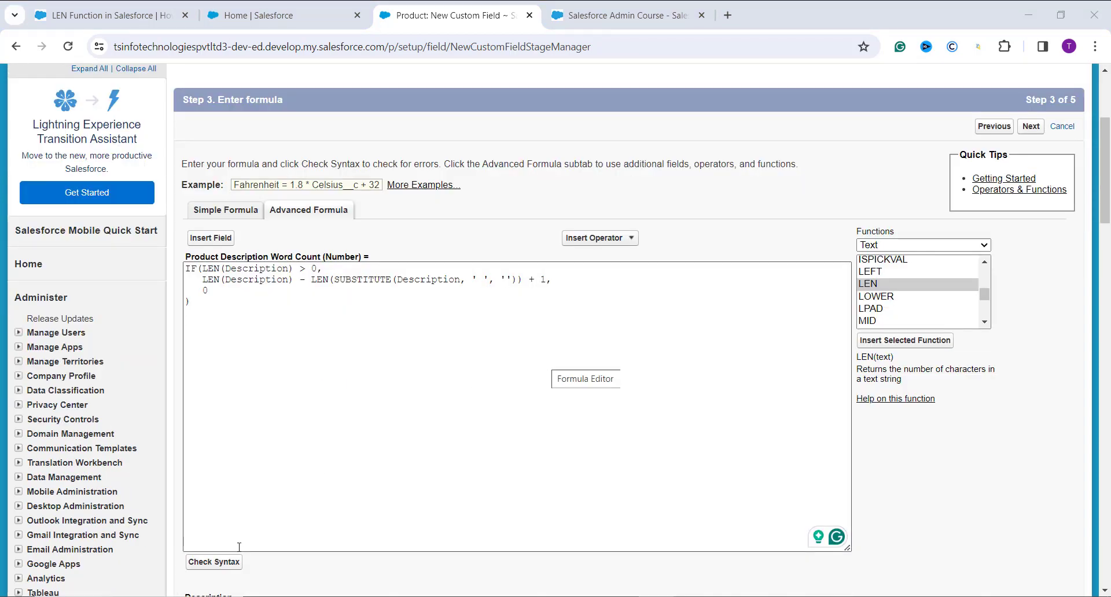
Step: Check the syntax of the Product Description Word Count formula
click(223, 564)
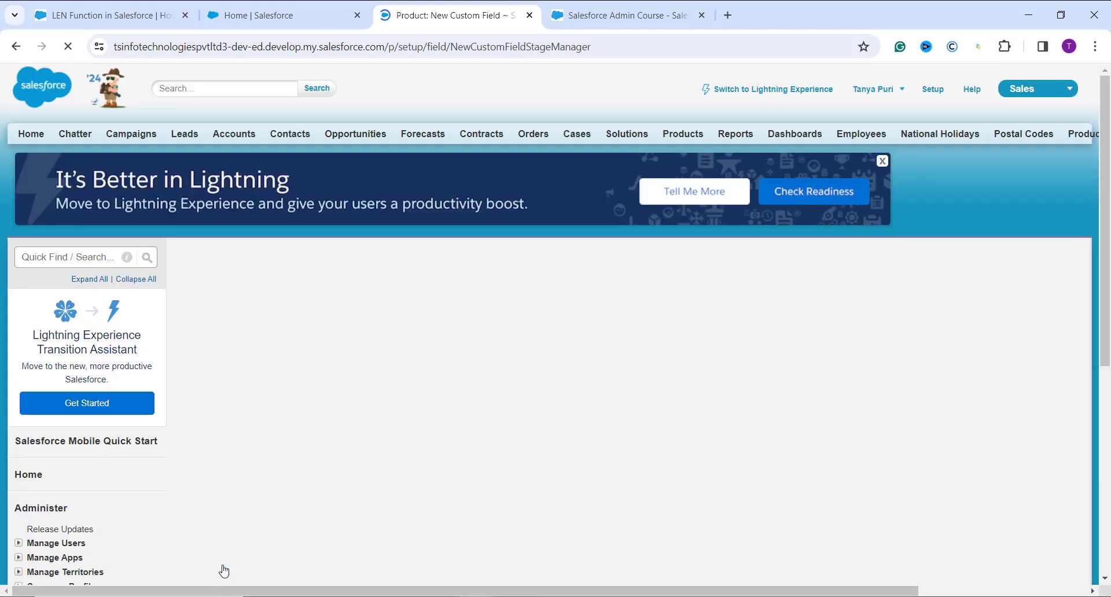
scroll(292, 523, down, 6)
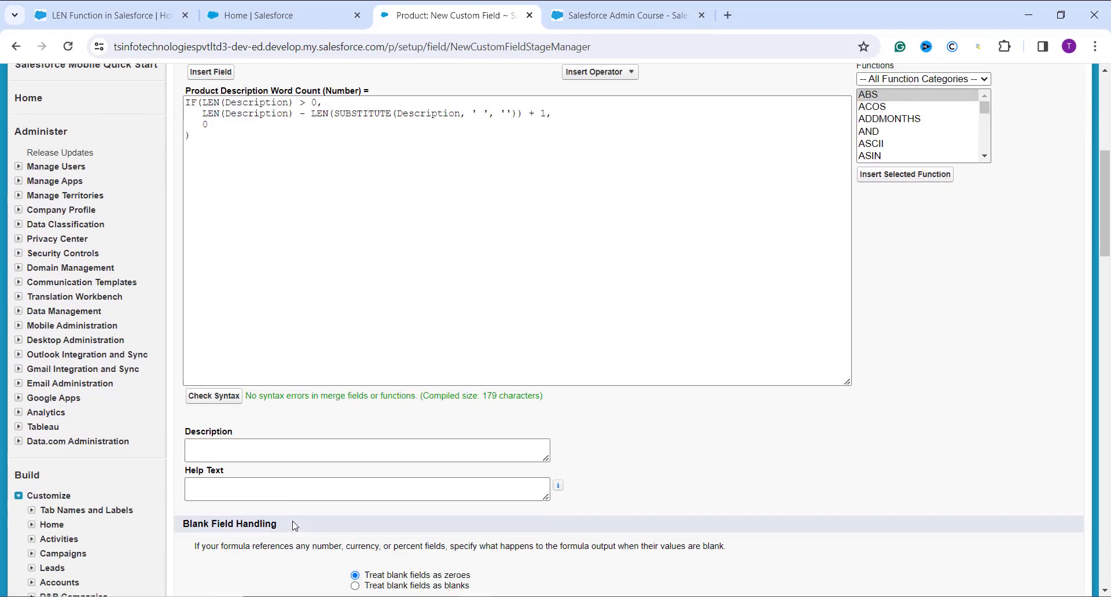
scroll(292, 523, down, 1)
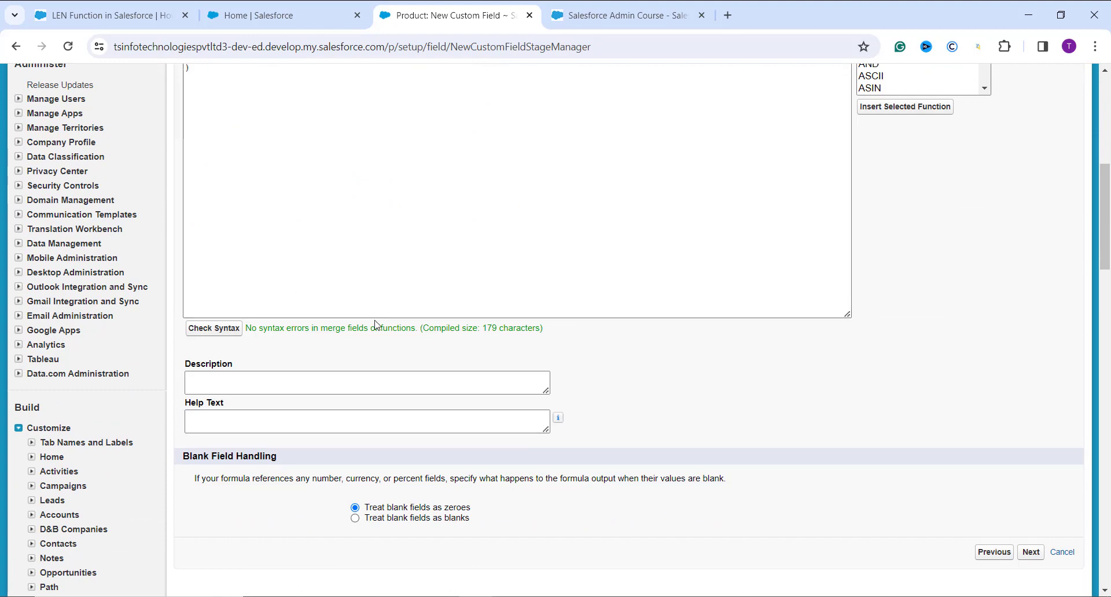
Step: Review the IF, LEN and SUBSTITUTE parts of the word count formula, along with its Description and Help Text options
scroll(375, 325, up, 5)
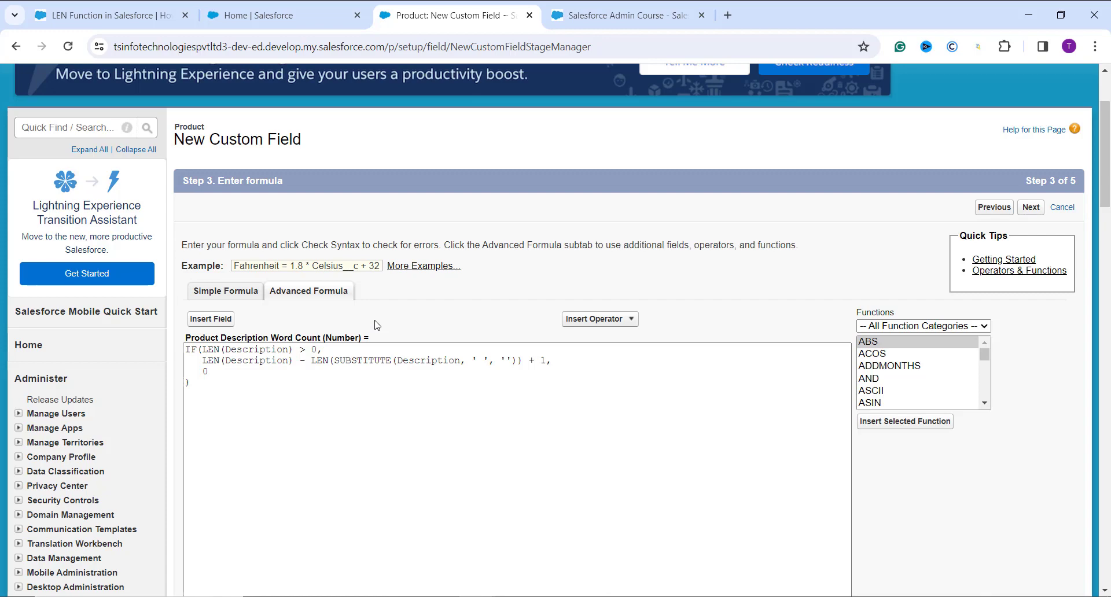
click(454, 360)
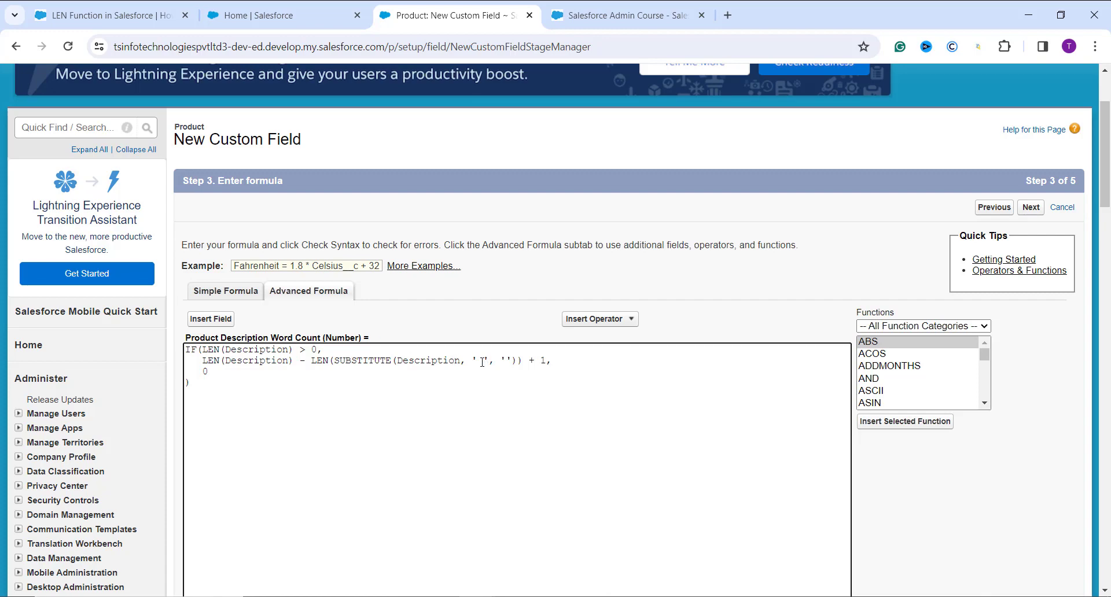
click(481, 361)
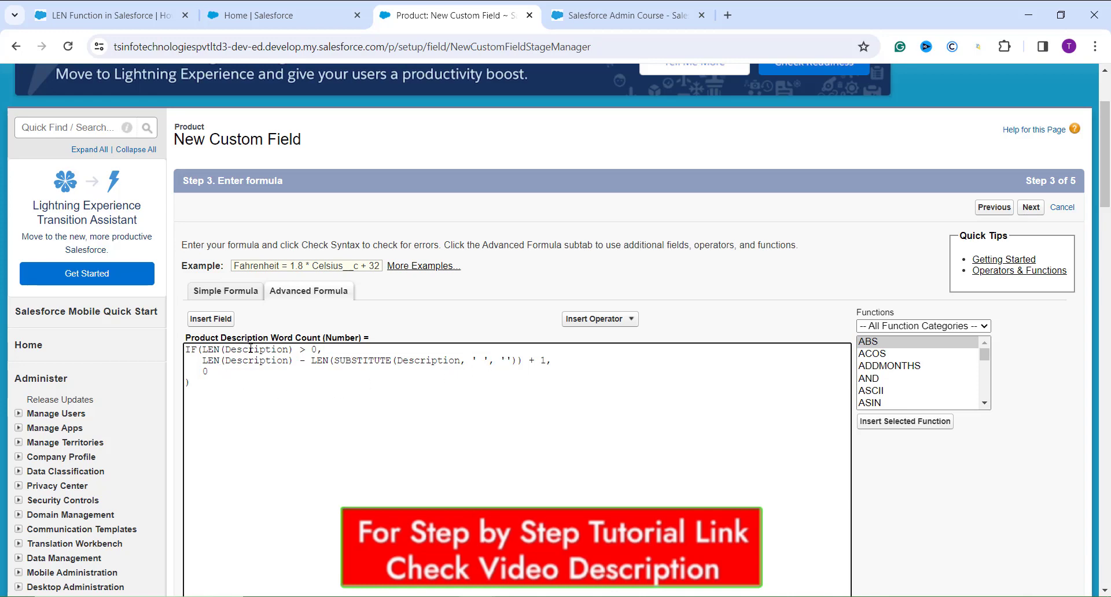
scroll(248, 347, down, 2)
scroll(251, 347, down, 5)
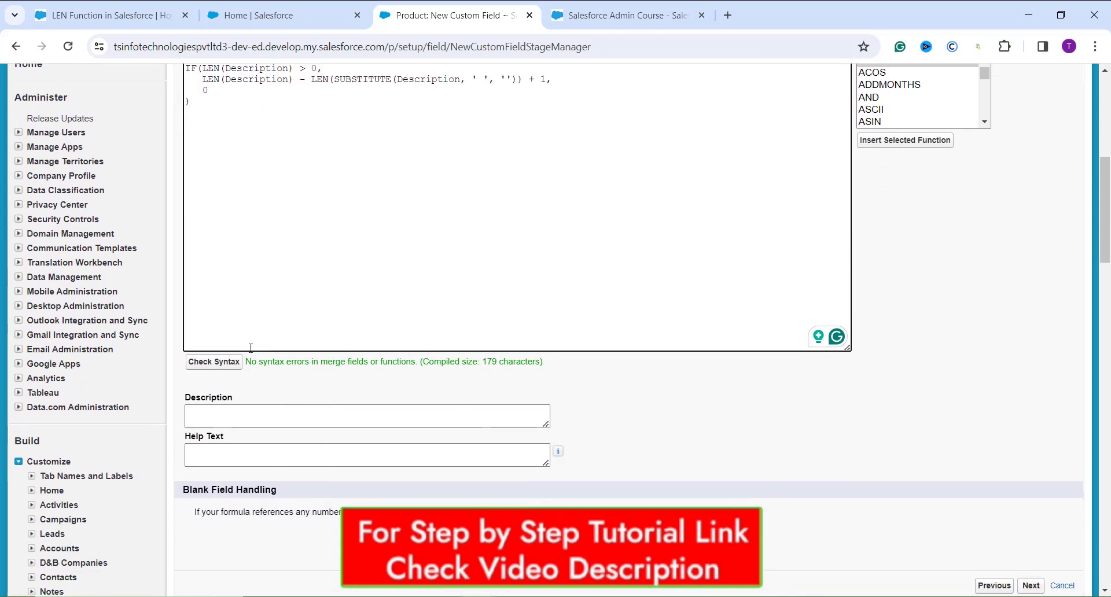
click(238, 371)
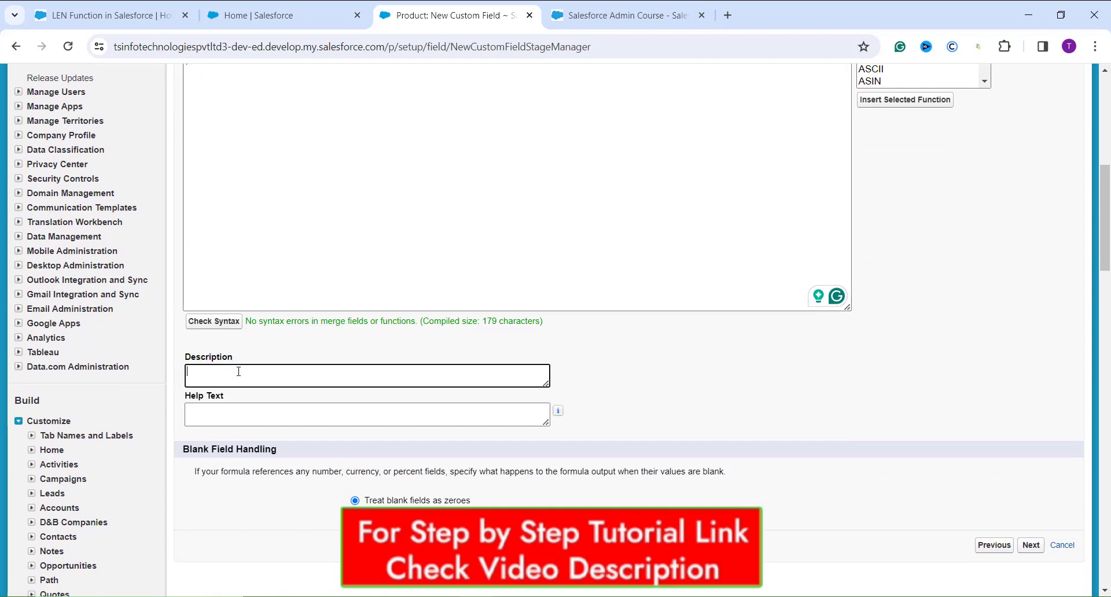
click(226, 411)
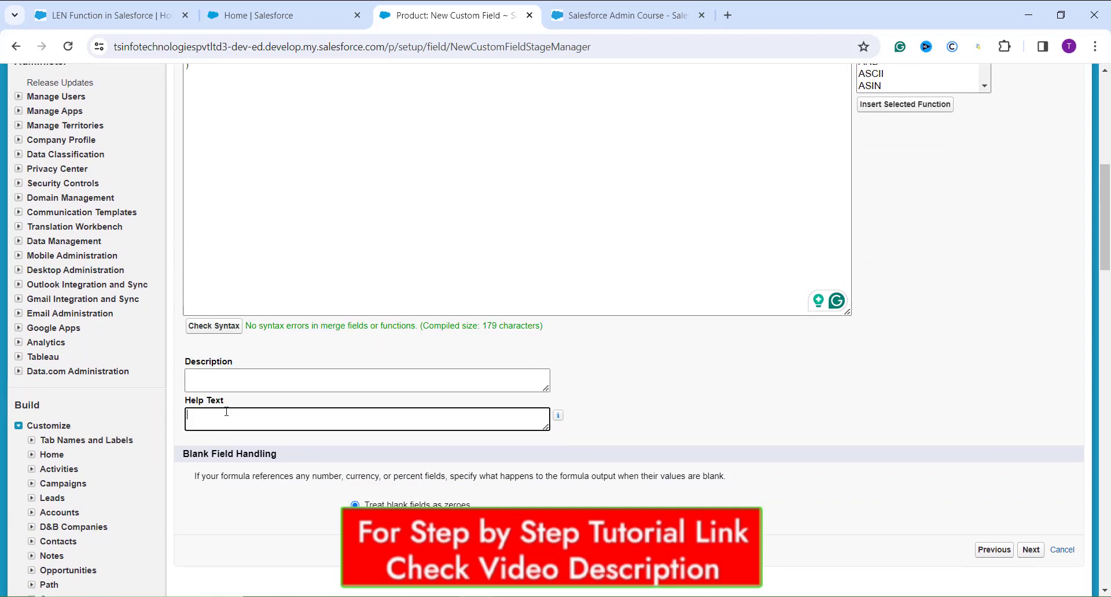
scroll(226, 412, up, 6)
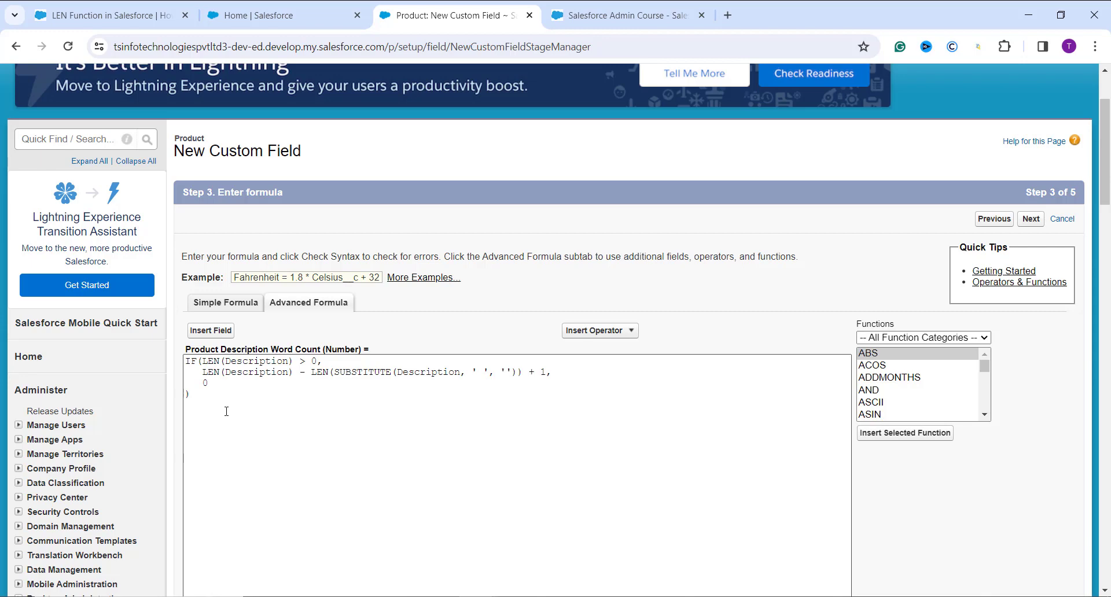
scroll(530, 376, down, 4)
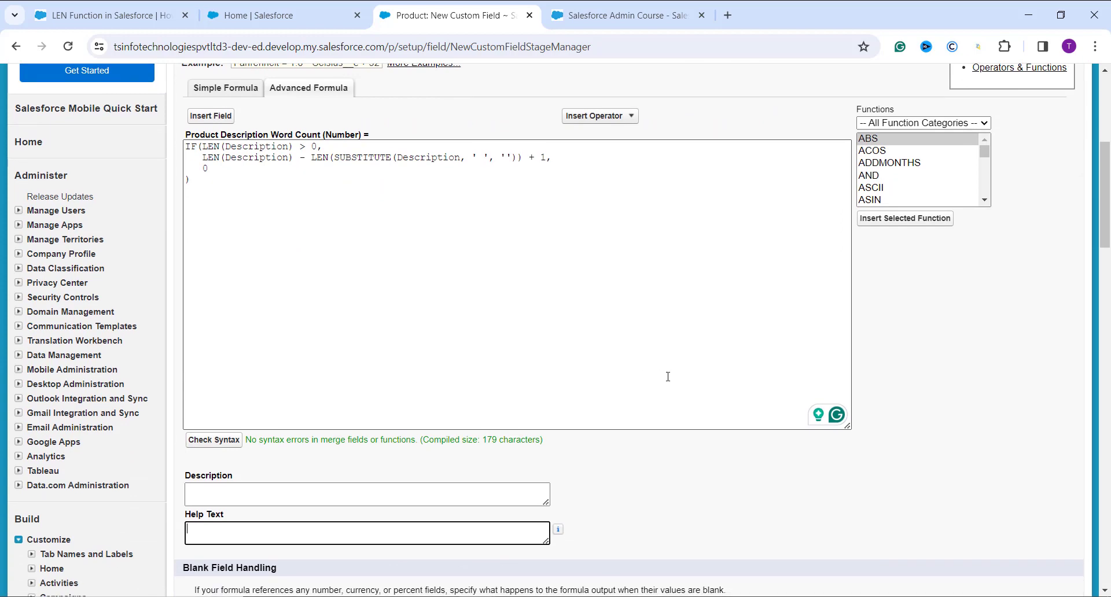
Step: Keep the default field-level security and the Product Layout assignment, and save the Product Description Word Count field
scroll(667, 377, up, 1)
scroll(668, 376, up, 3)
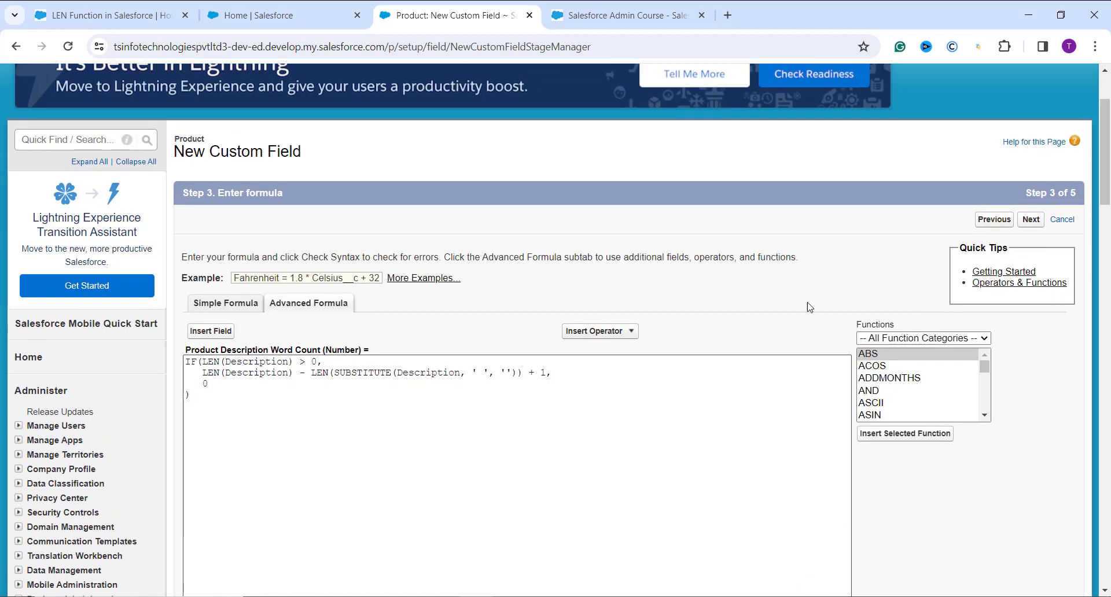
click(1030, 237)
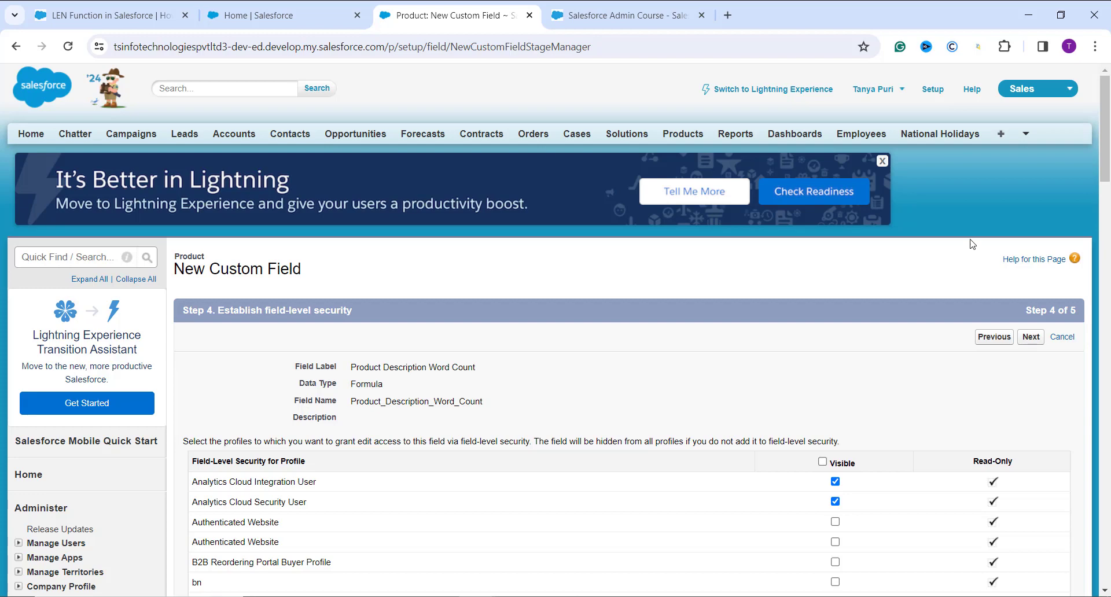
click(1030, 337)
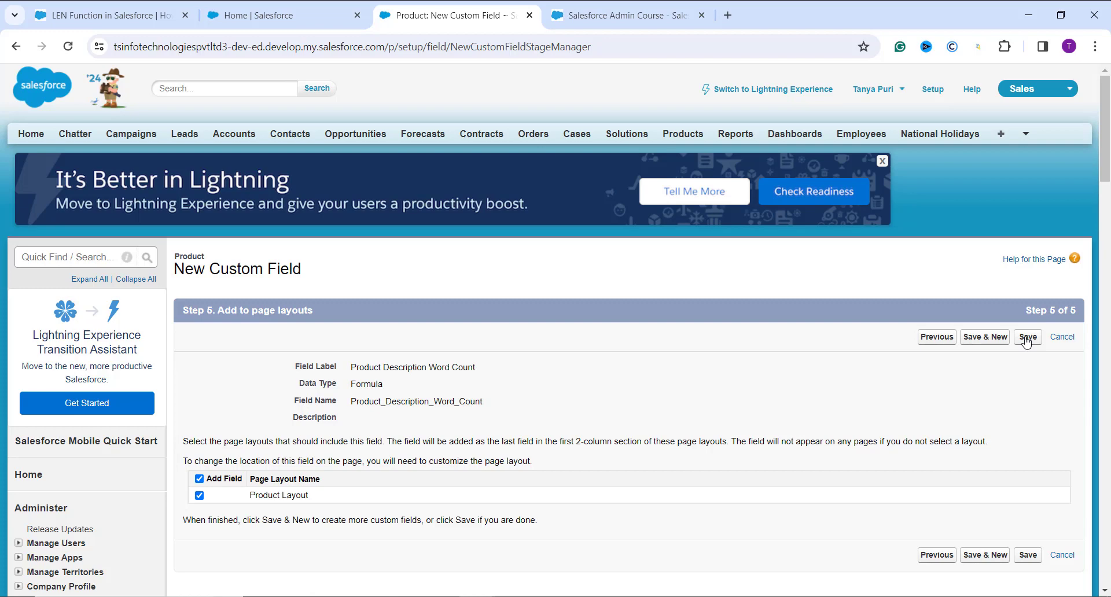
click(1026, 337)
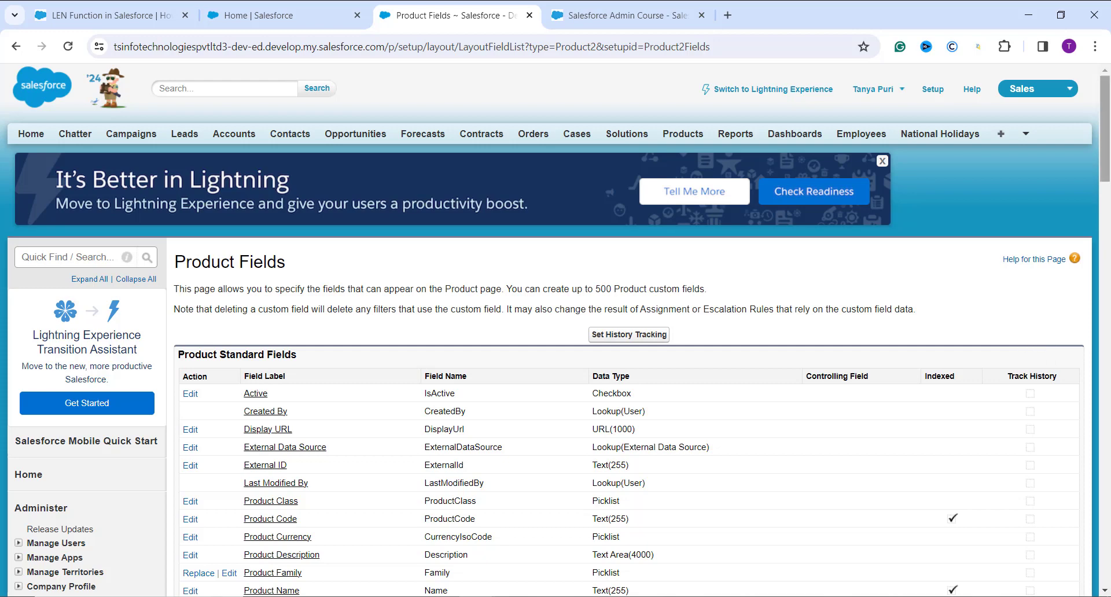
Step: Go to Products from the list of all available tabs and open the Loreal Cream product record
click(1001, 137)
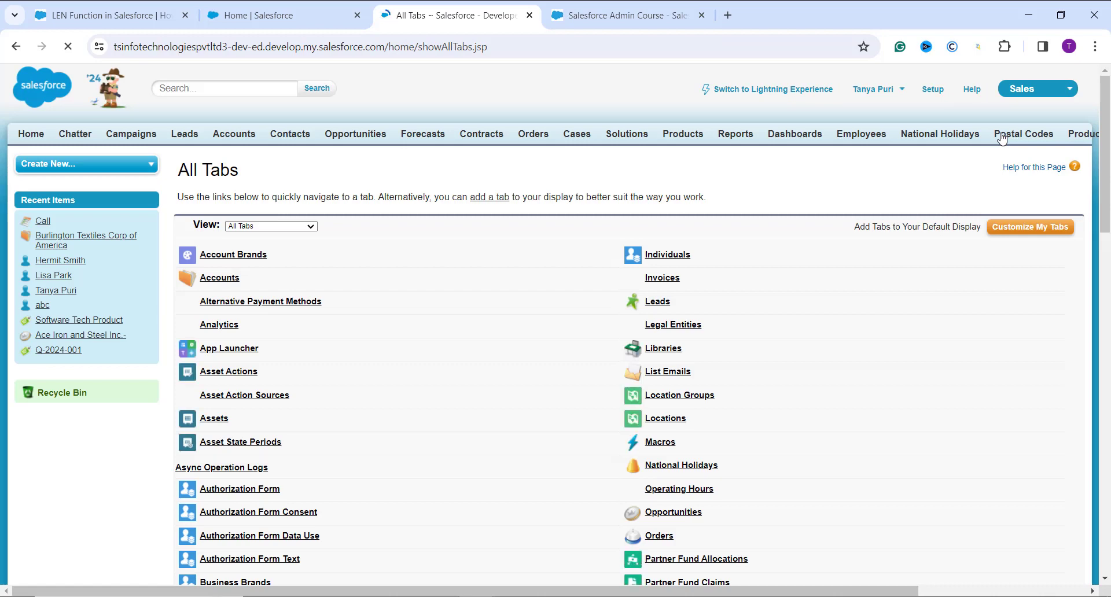
scroll(867, 258, down, 7)
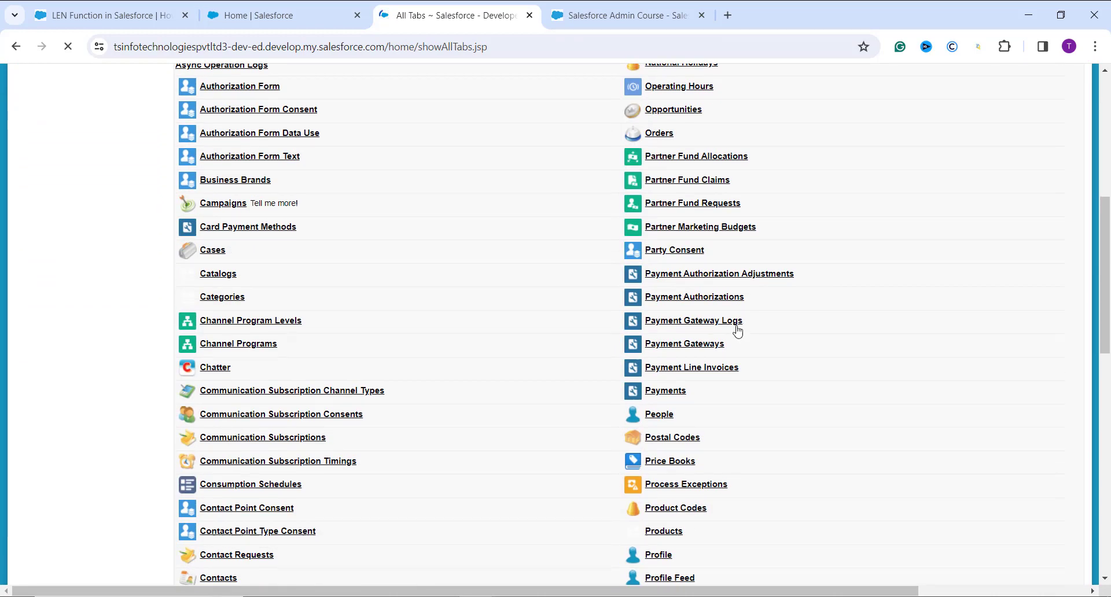
scroll(671, 385, down, 1)
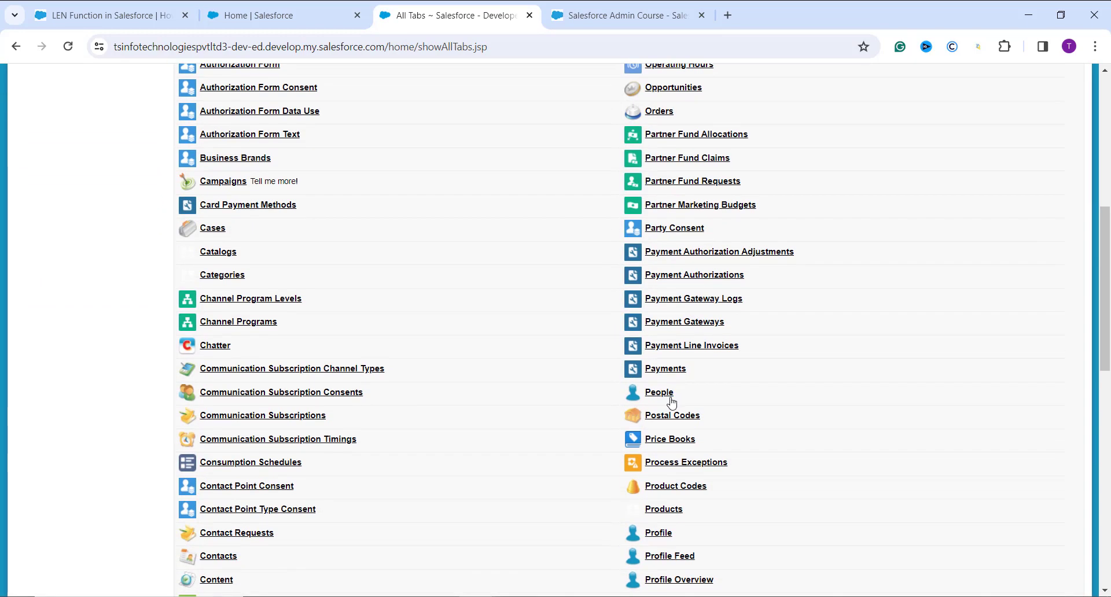
scroll(664, 504, down, 1)
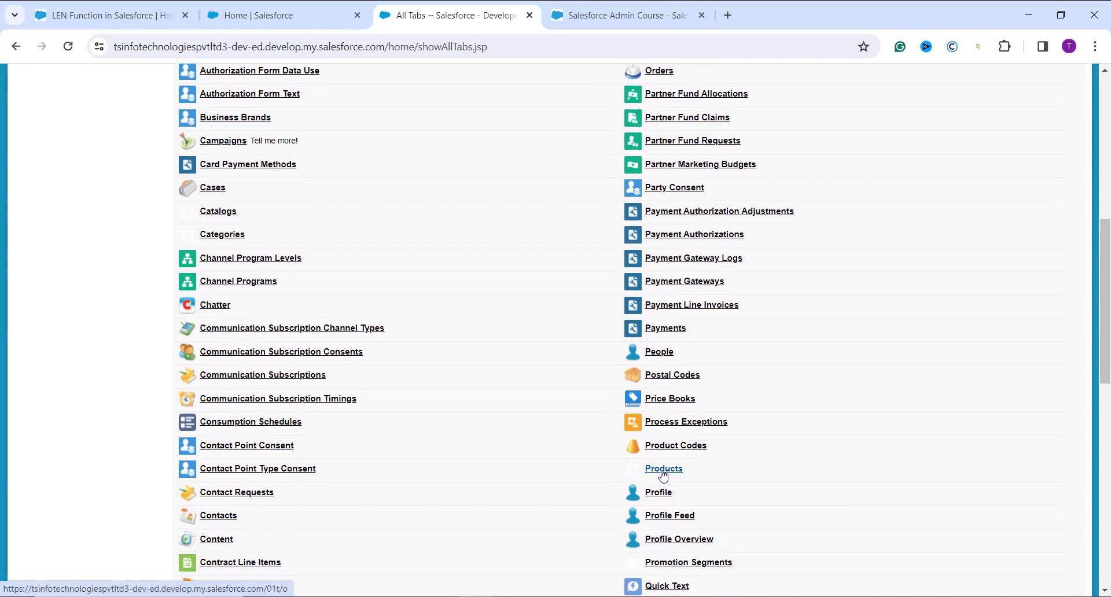
click(664, 471)
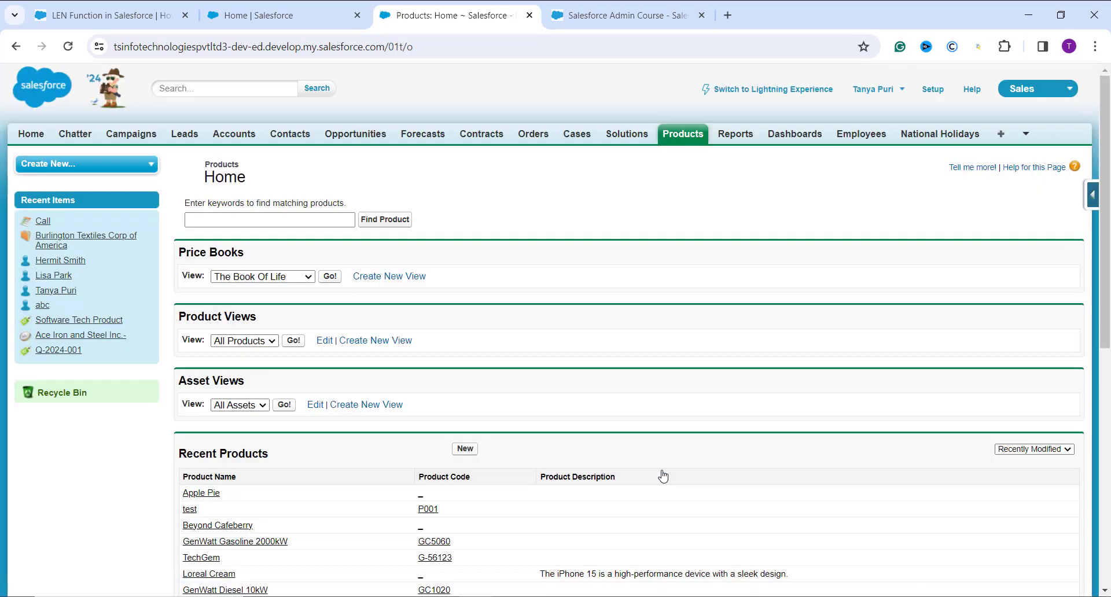
scroll(663, 476, down, 2)
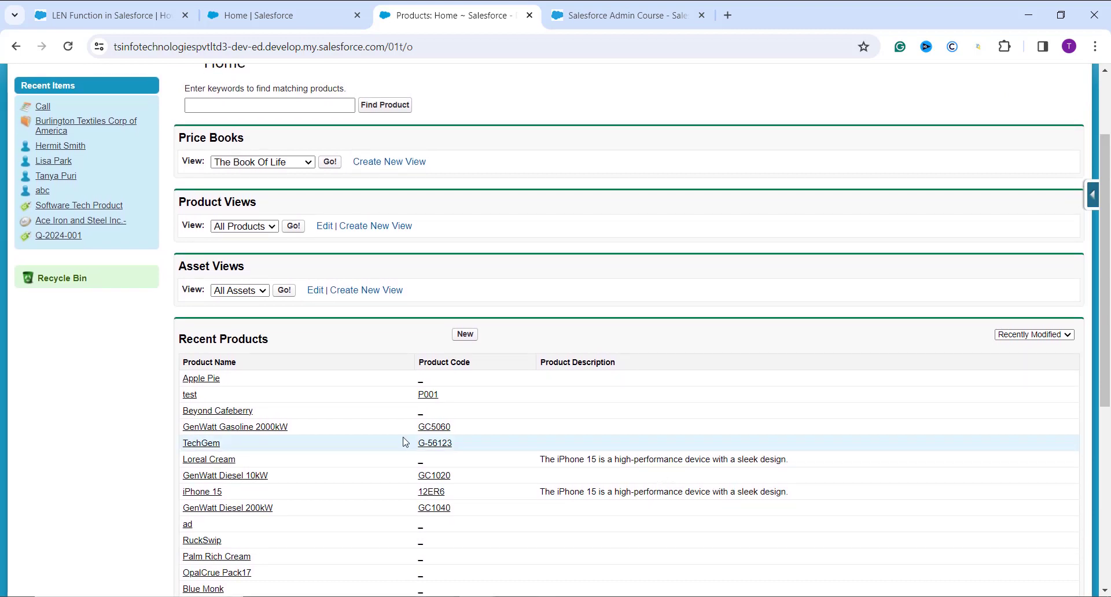
click(211, 463)
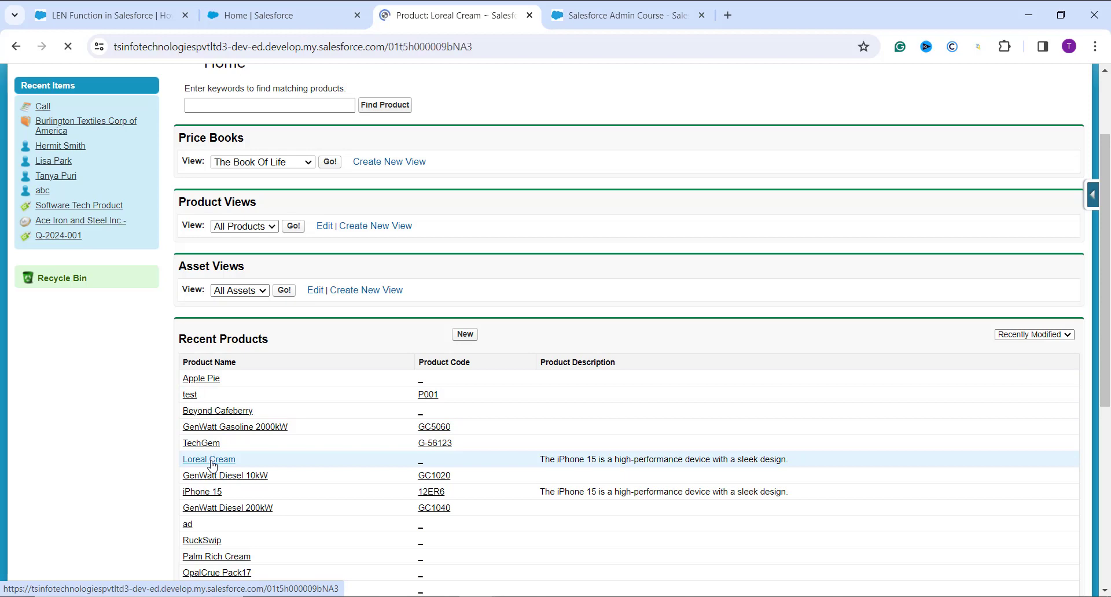